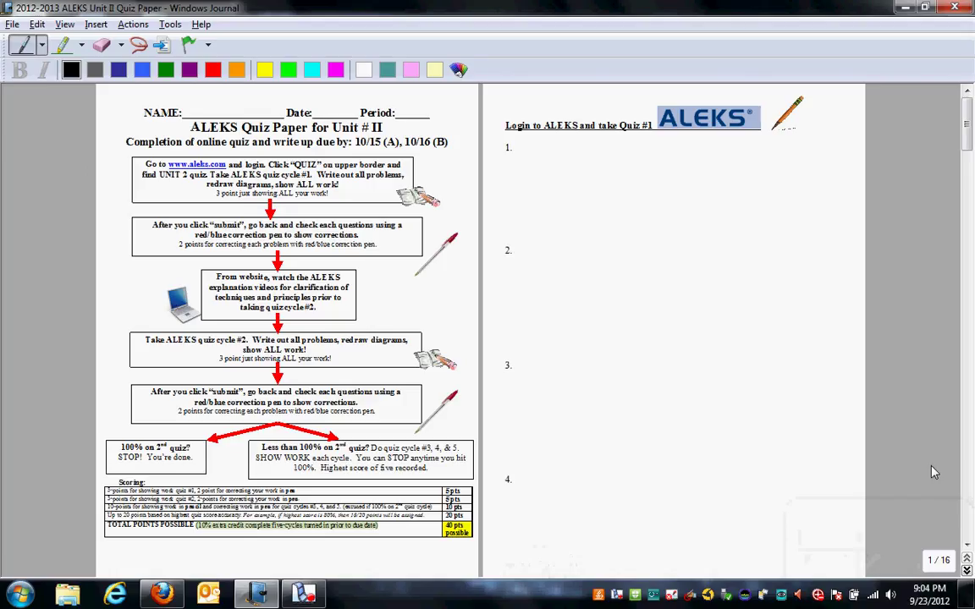
- In red ink, circle the Period line and Unit # II title and mark the first box as step 1
left_click(212, 70)
left_click_drag(409, 118, 406, 129)
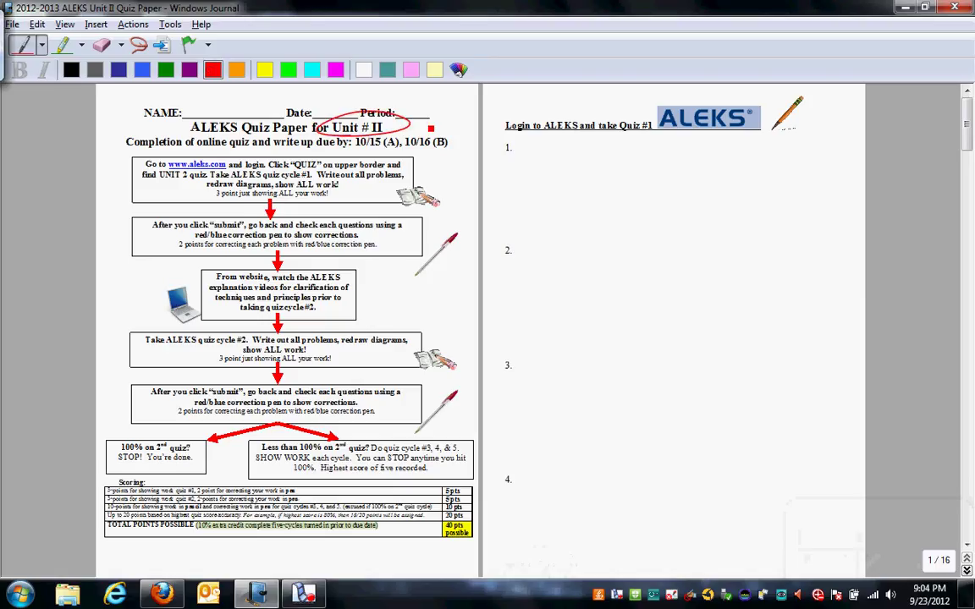
left_click_drag(107, 163, 114, 194)
left_click(19, 594)
left_click(56, 396)
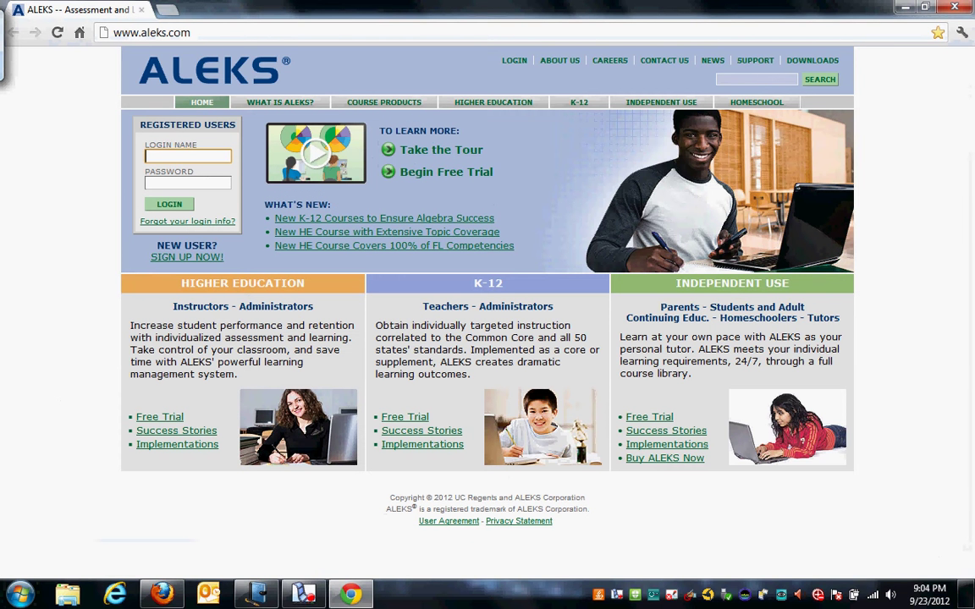
left_click(814, 59)
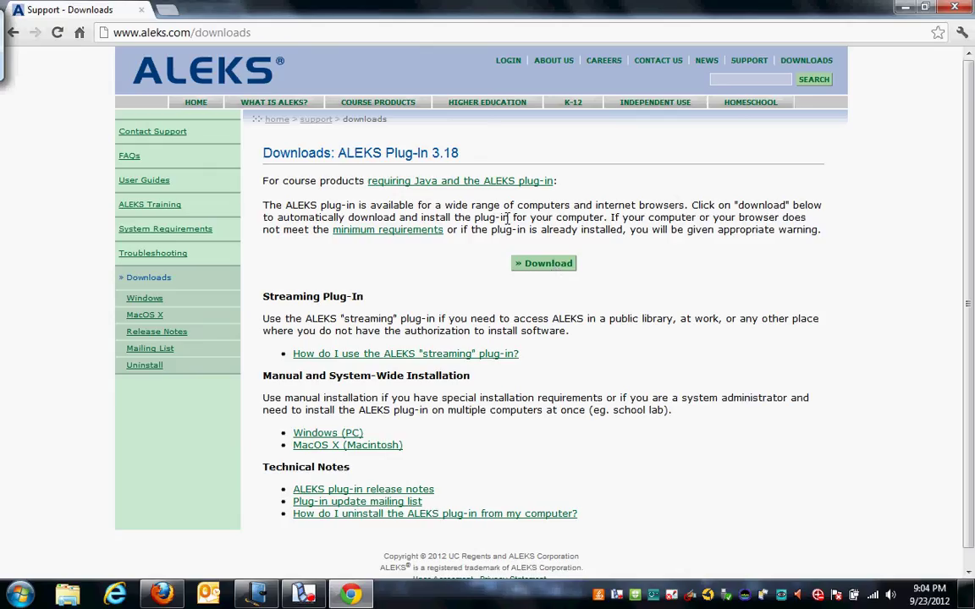
left_click(13, 32)
- Log in to ALEKS with the saved student login name and the account password
left_click(184, 157)
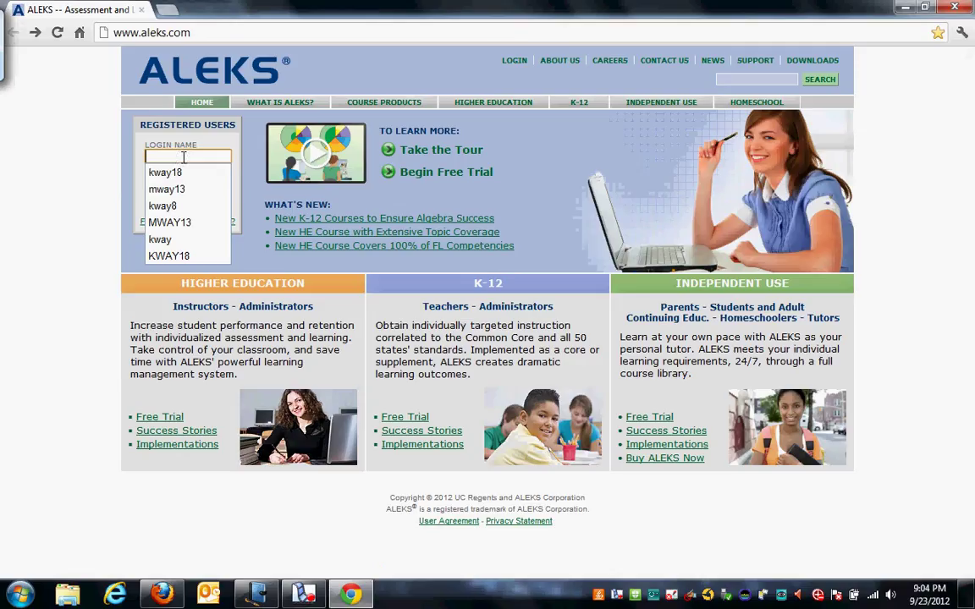
type("ma")
key("BackSpace")
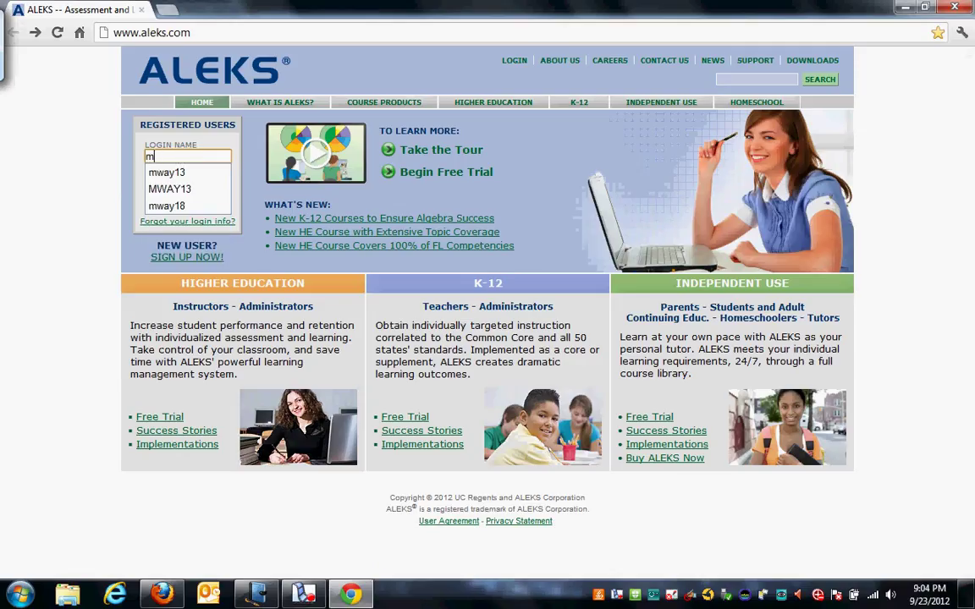
left_click(185, 172)
left_click(183, 183)
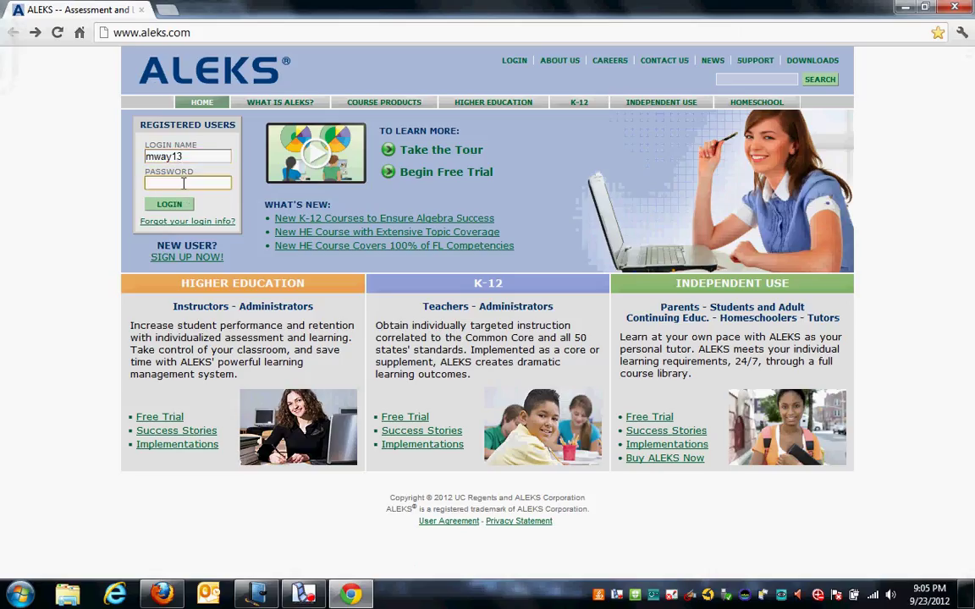
type("•••••••")
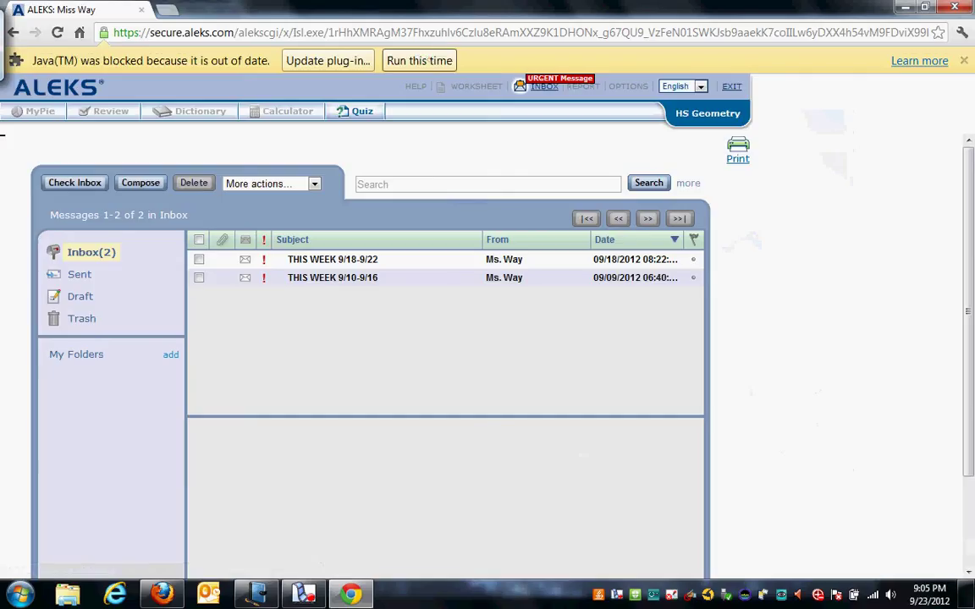
- Allow the Java plug-in once, open the Quiz tab, then return to the Journal quiz paper
left_click(423, 57)
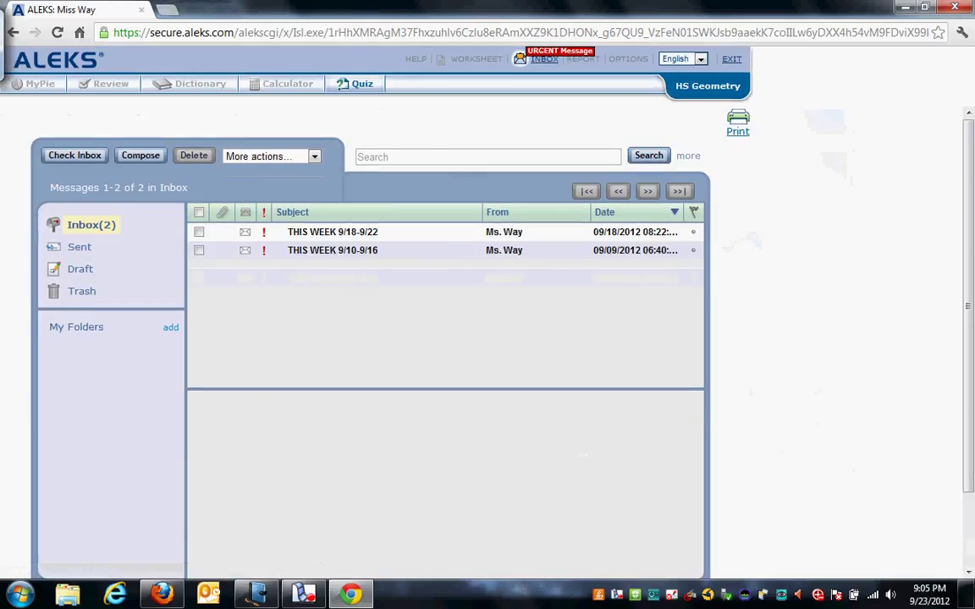
left_click(360, 88)
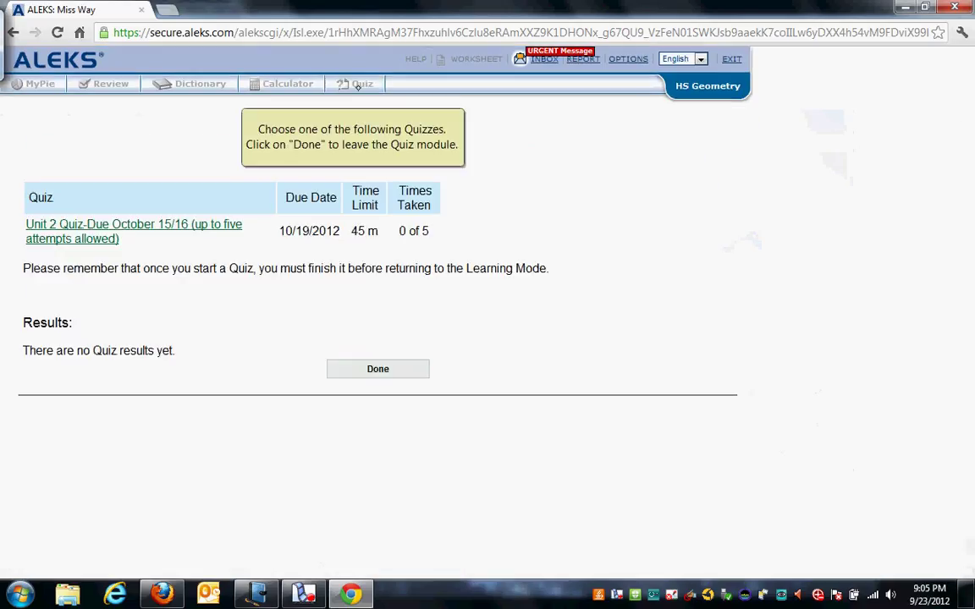
left_click(258, 594)
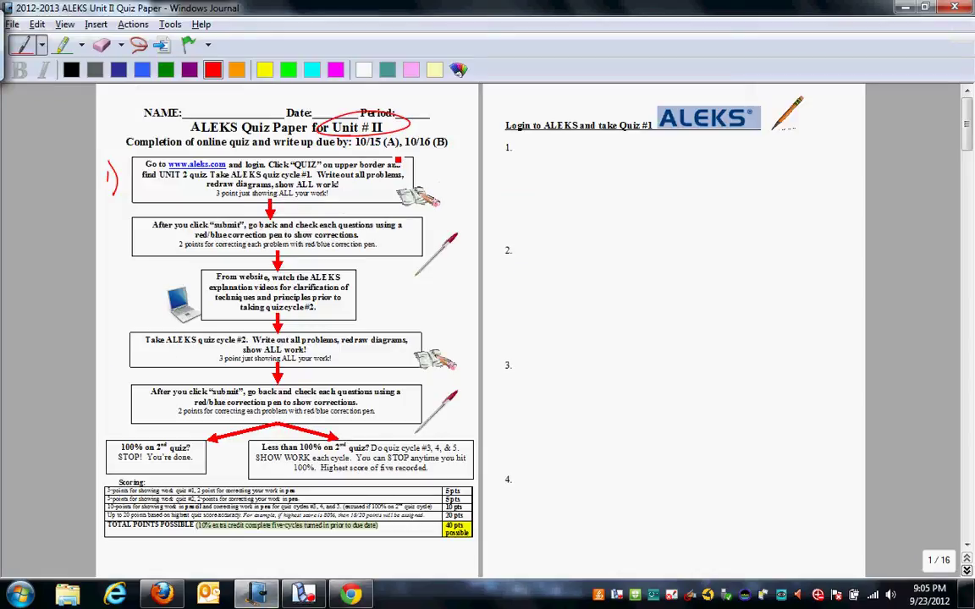
- Mark beside the first instruction box and circle answer numbers 1–4 in red
left_click_drag(392, 151, 427, 206)
left_click_drag(518, 137, 506, 135)
left_click_drag(508, 232, 519, 247)
left_click_drag(509, 344, 508, 347)
left_click_drag(506, 454, 510, 457)
- Further down the paper, circle answer numbers 5, 6, 7, 9 and 10 in red
scroll(950, 200, "down", 9)
left_click_drag(123, 205, 127, 209)
left_click_drag(122, 319, 125, 325)
left_click_drag(123, 443, 126, 449)
left_click_drag(506, 197, 510, 200)
left_click_drag(506, 306, 510, 310)
- Open the Unit 2 Quiz in ALEKS and start it, showing Question 1 on graphing y = ½x + 5
left_click(350, 594)
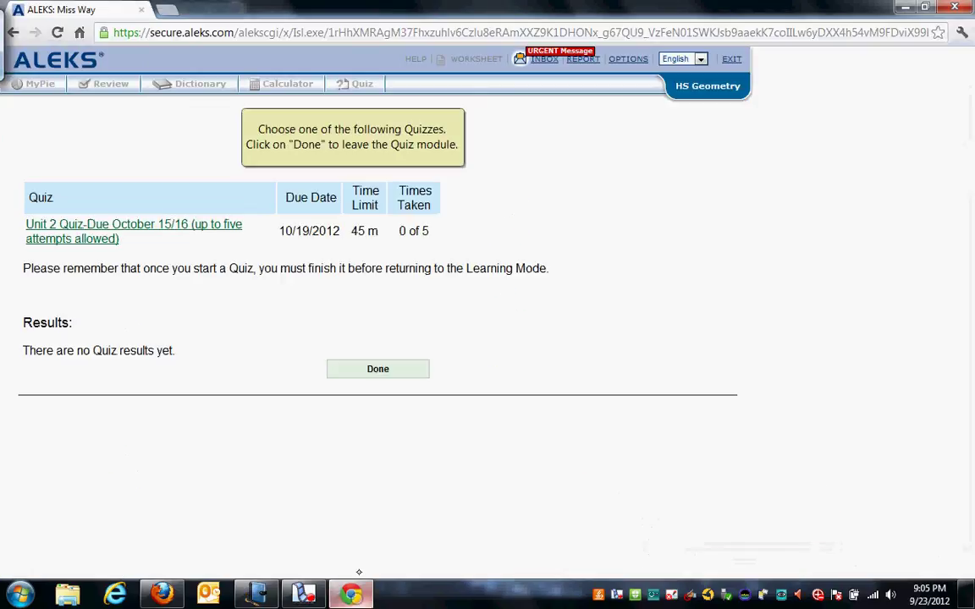
left_click(107, 230)
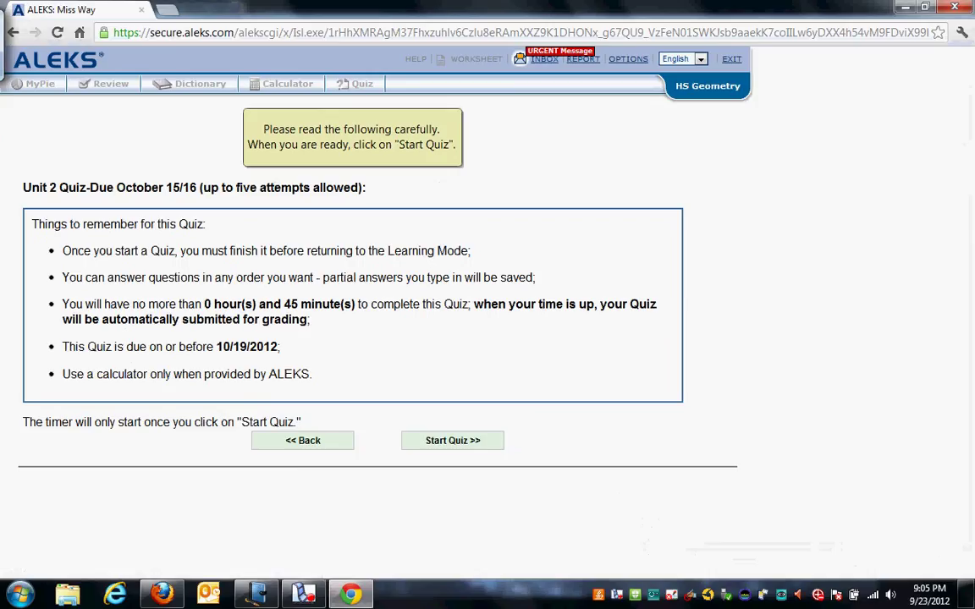
left_click(455, 441)
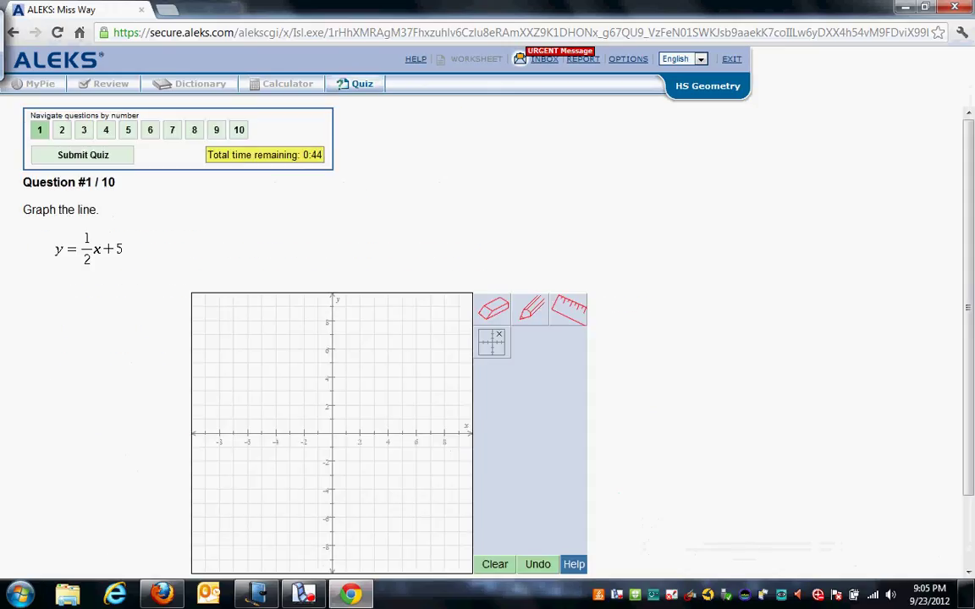
scroll(962, 226, "down", 1)
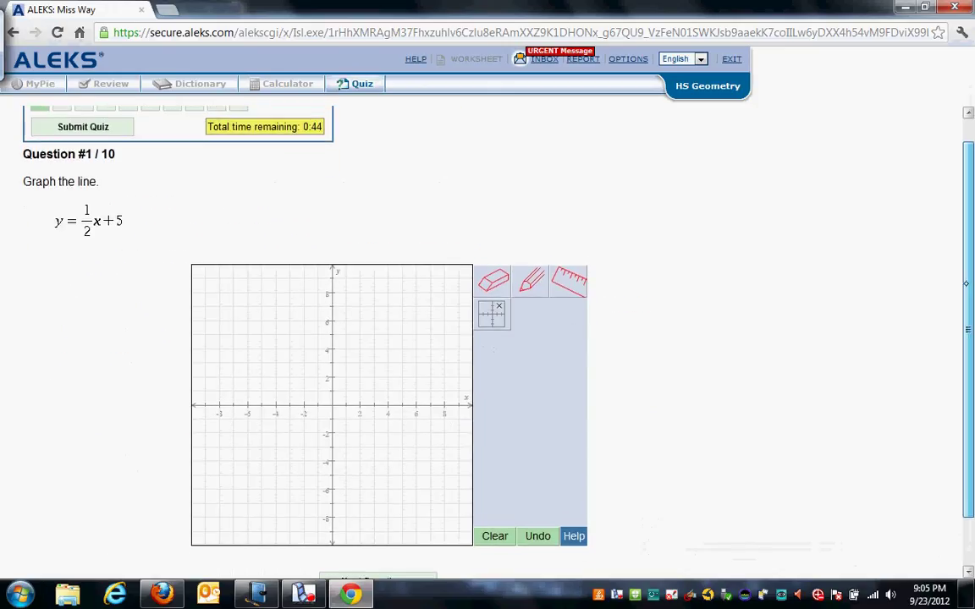
- Draw a red arrow from circled answer 1 on the Journal paper, then return to the quiz
key("alt+Tab")
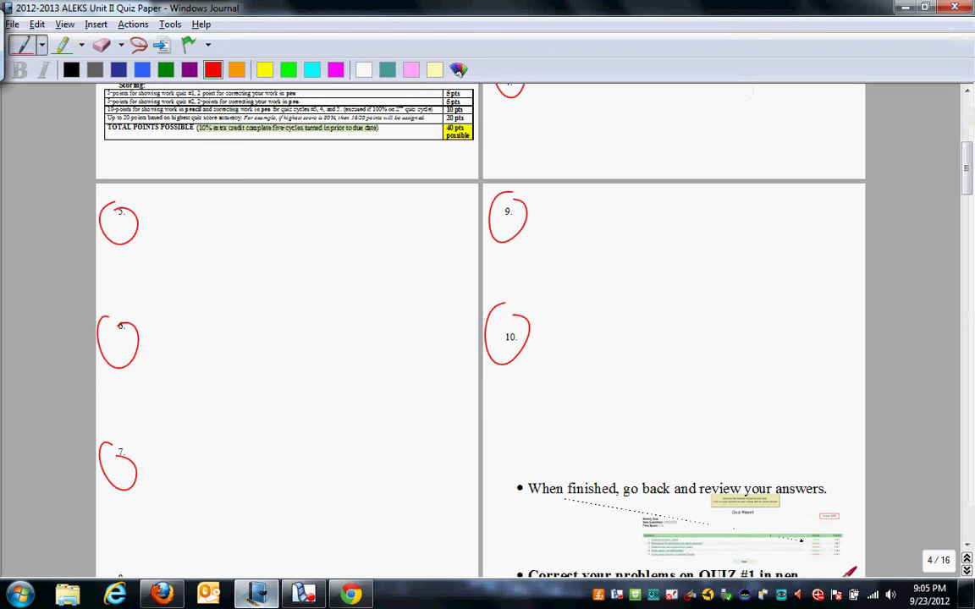
scroll(962, 205, "up", 5)
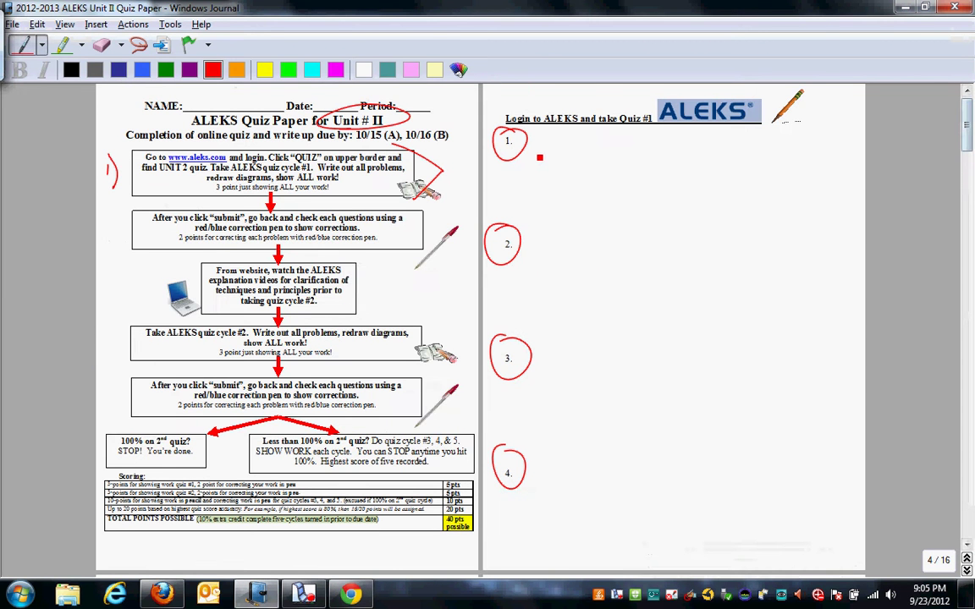
mouse_move(517, 148)
left_mouse_down()
mouse_move(550, 138)
mouse_move(541, 149)
left_mouse_up()
key("alt+Tab")
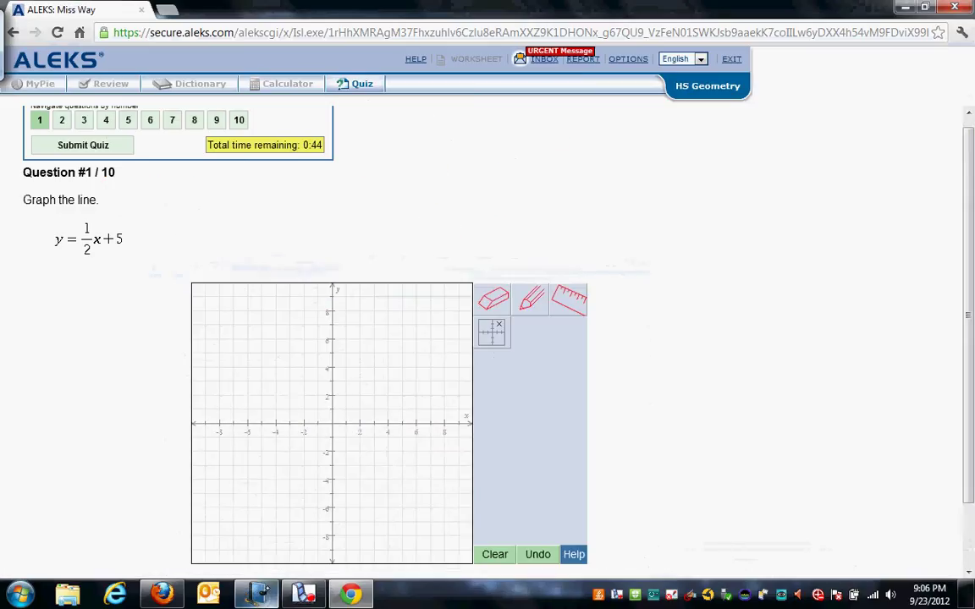
- Skip past Questions 1–3, dismissing the graph-your-answer and incomplete-answer warnings
scroll(488, 339, "down", 1)
left_click(398, 538)
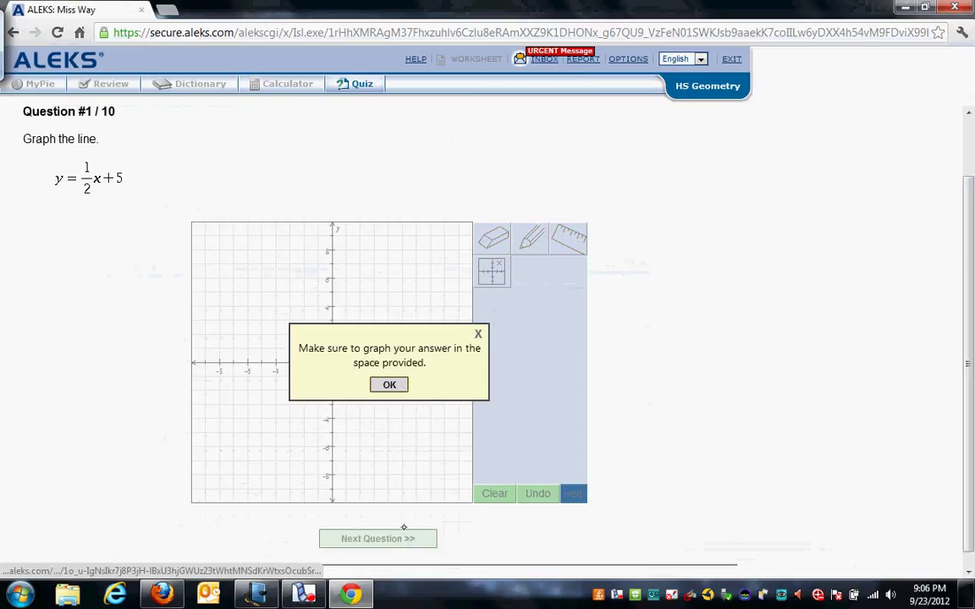
left_click(390, 384)
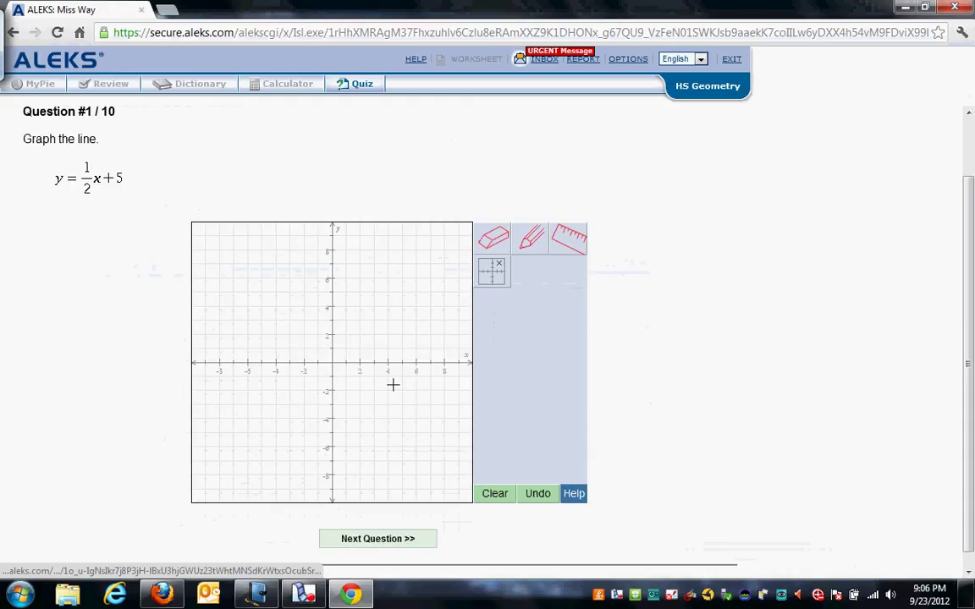
left_click(390, 538)
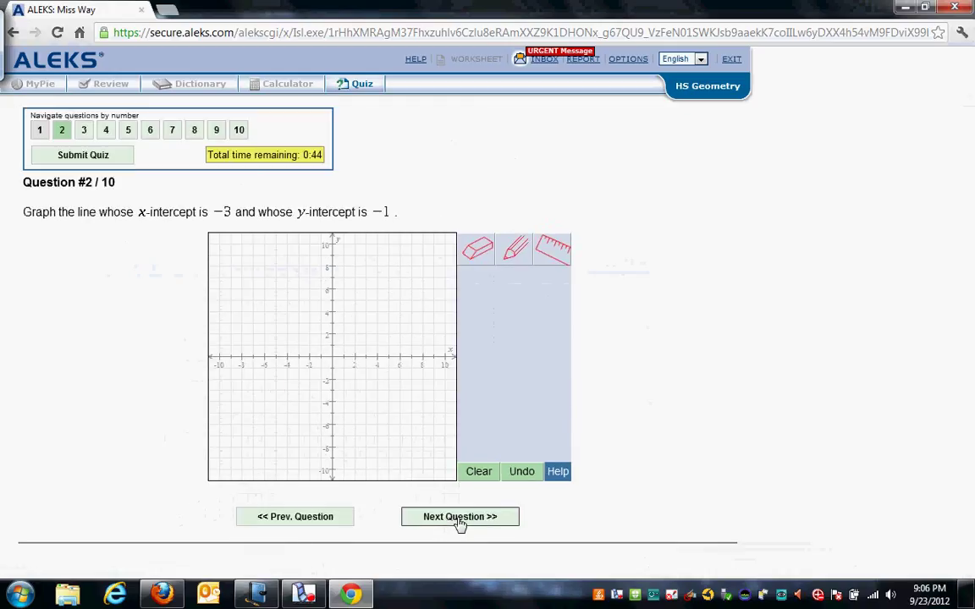
left_click(460, 518)
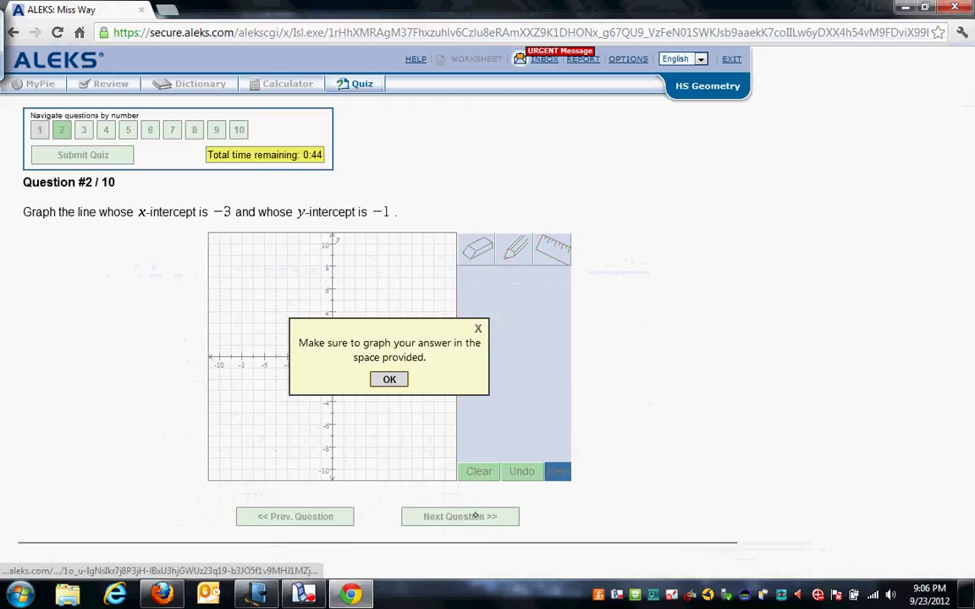
left_click(388, 379)
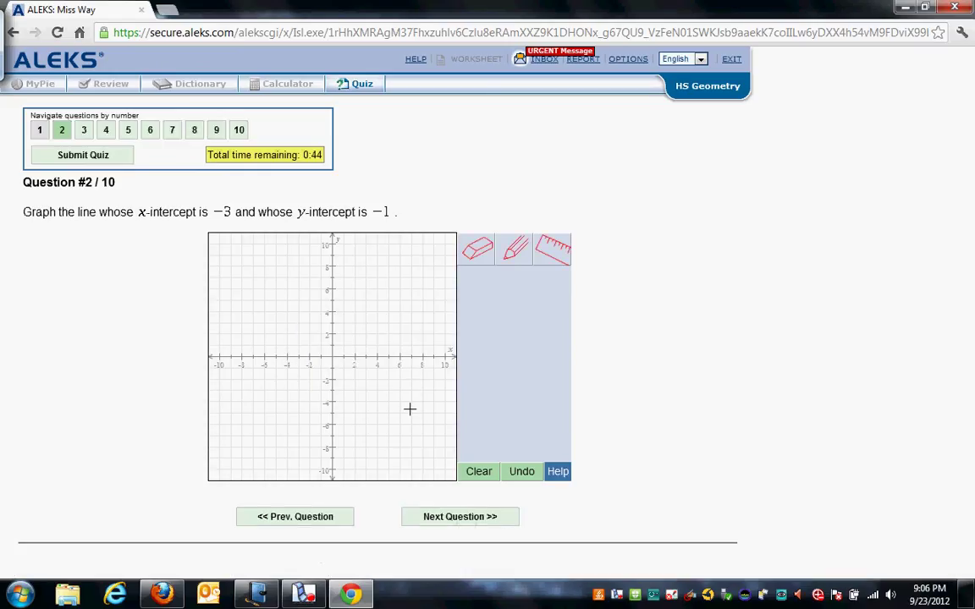
left_click(459, 516)
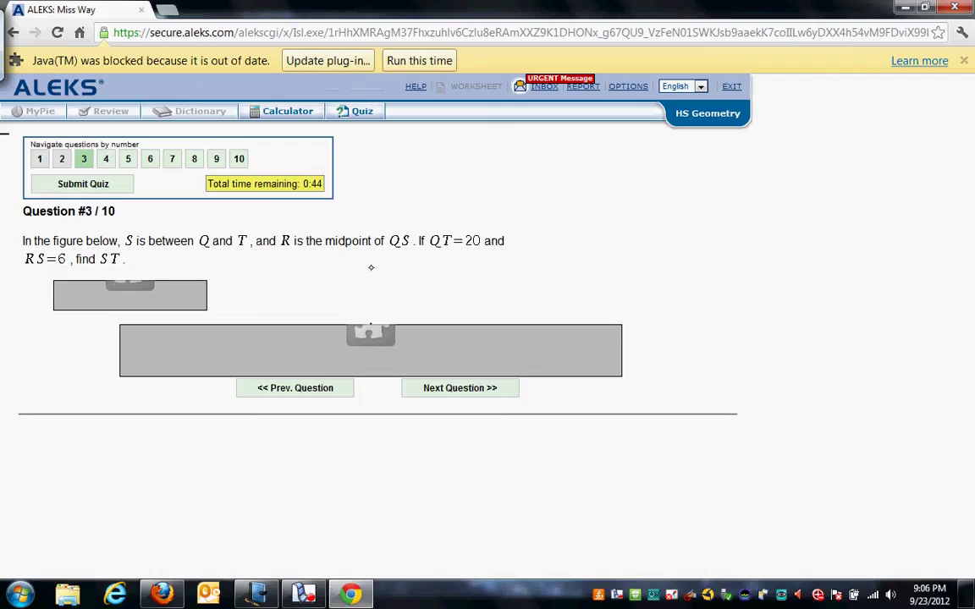
left_click(421, 61)
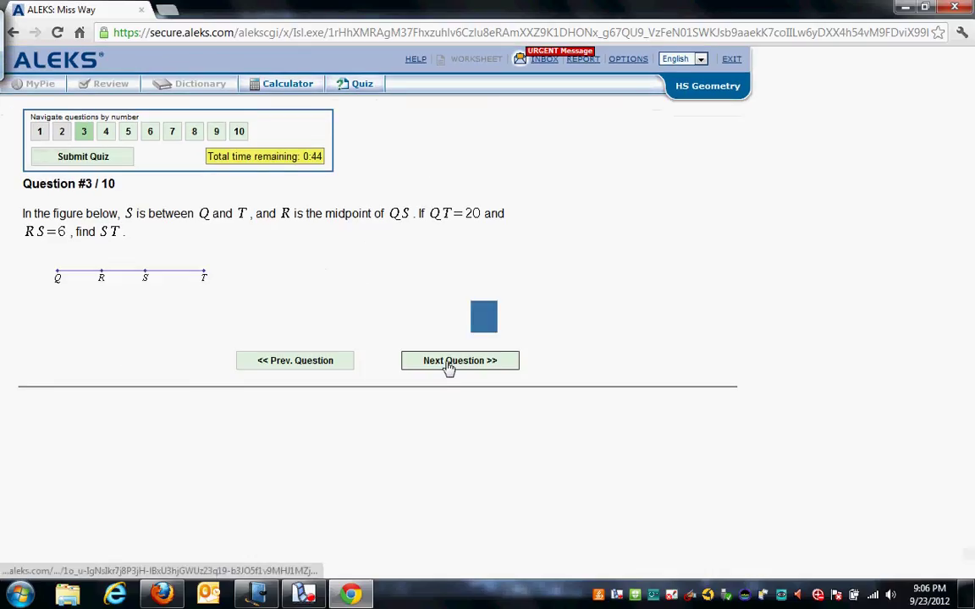
left_click(447, 364)
left_click(459, 361)
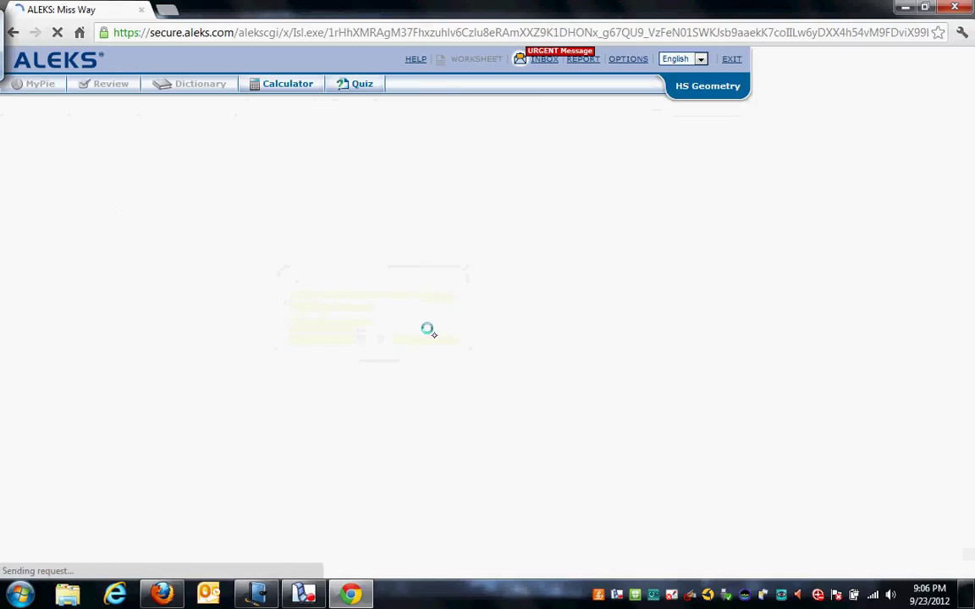
- Answer Question 4 with x = 10, z = 8 and Question 5 with z = 23, x = 39
left_click(406, 61)
type("10")
key("Tab")
type("8")
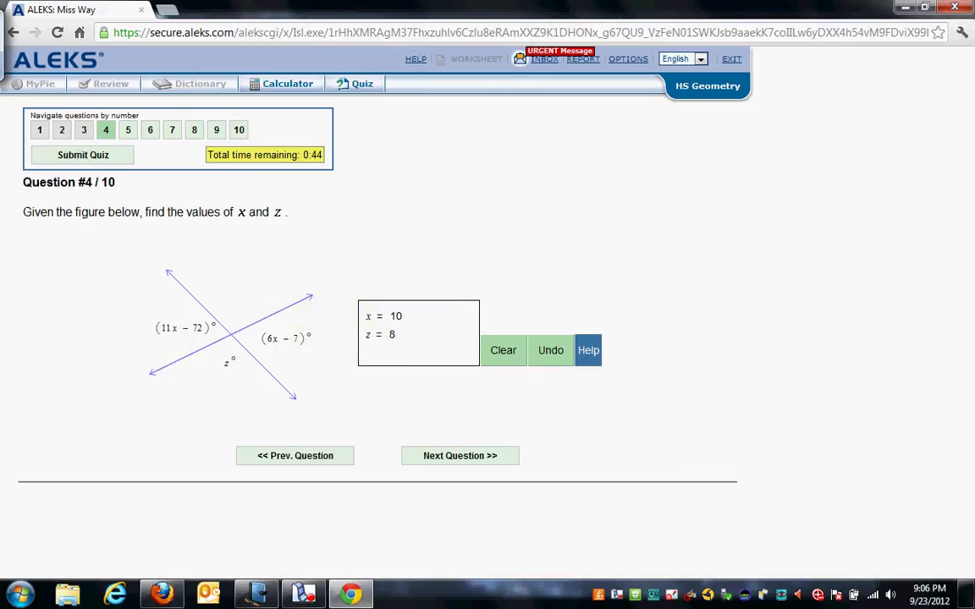
left_click(459, 457)
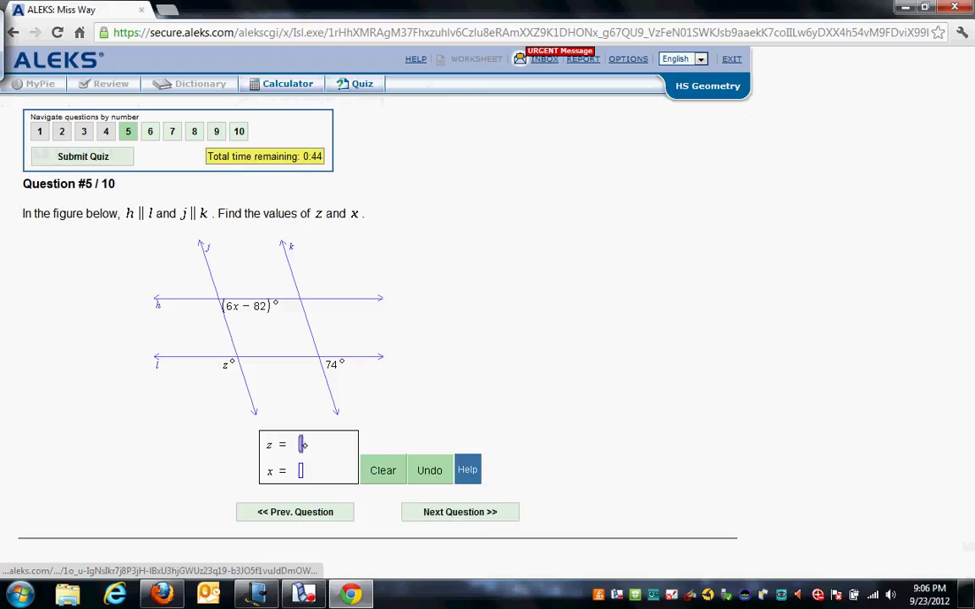
type("23")
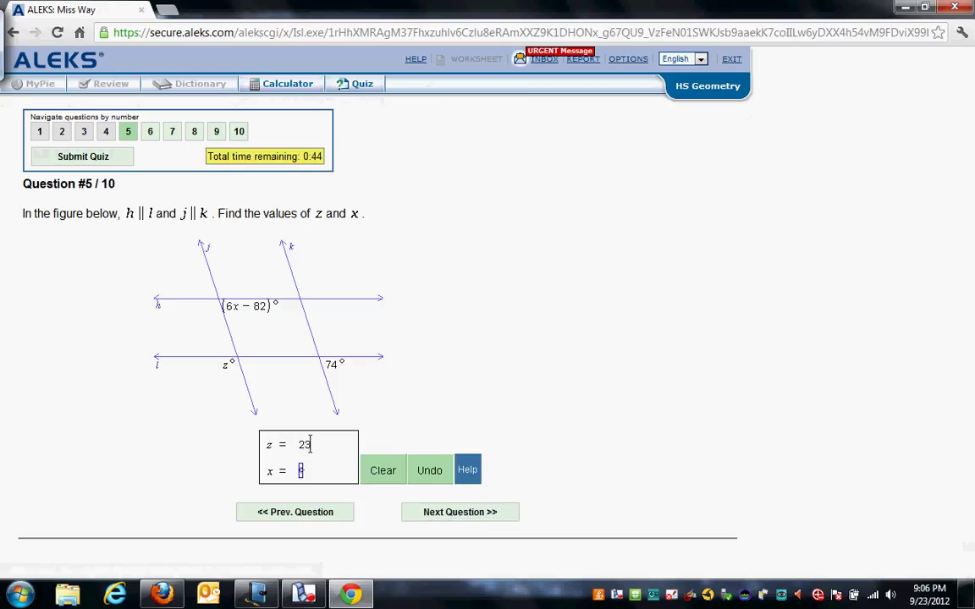
type("39")
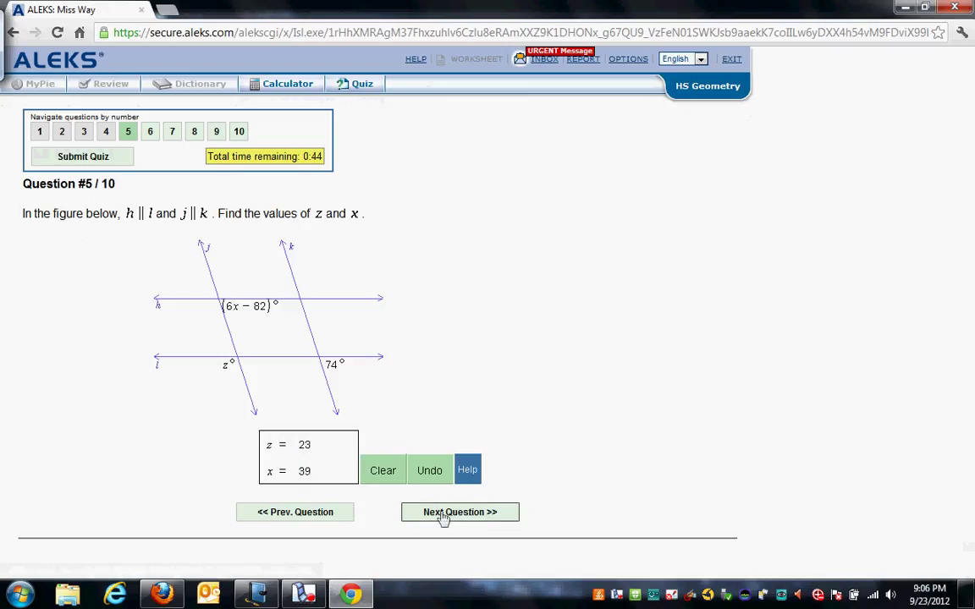
left_click(440, 510)
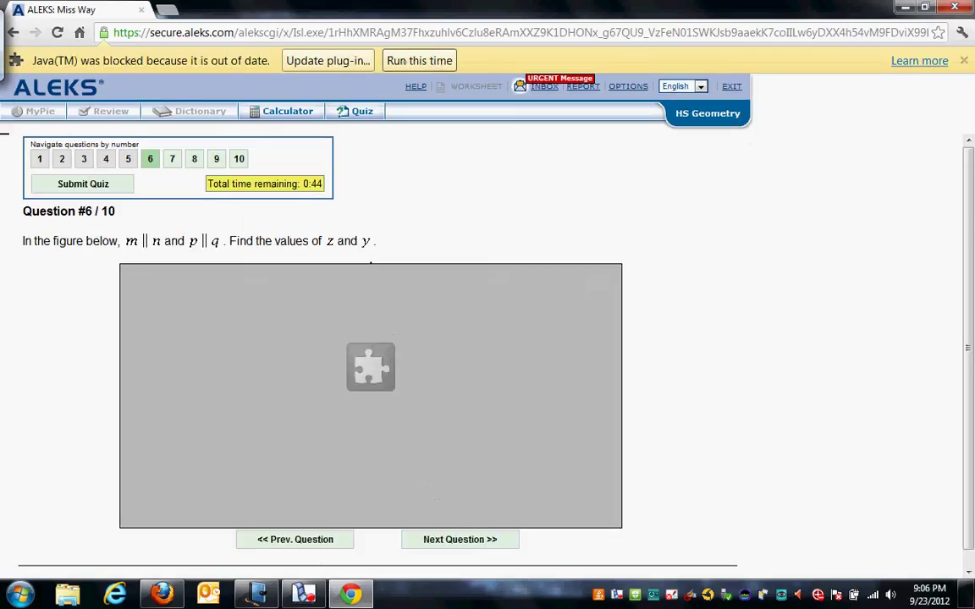
- Enter 5080 for Question 6 and an angle of 45 for Question 7
left_click(406, 60)
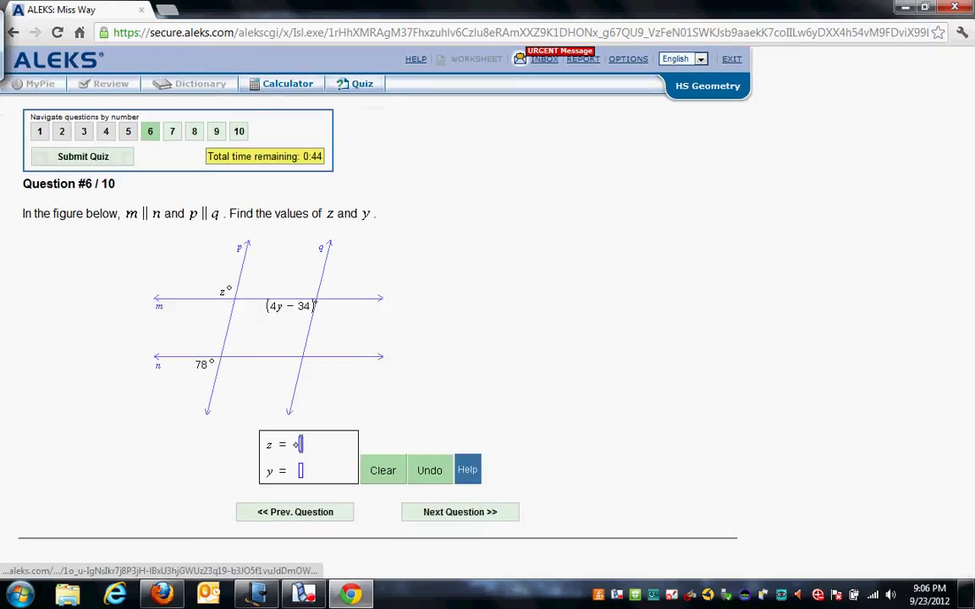
left_click(306, 445)
type("50")
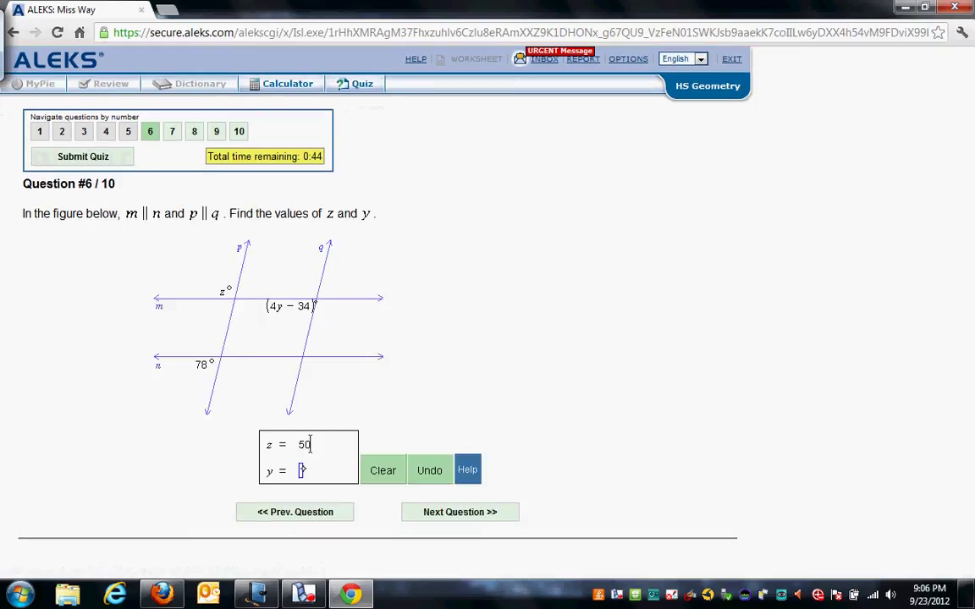
type("80")
left_click(451, 511)
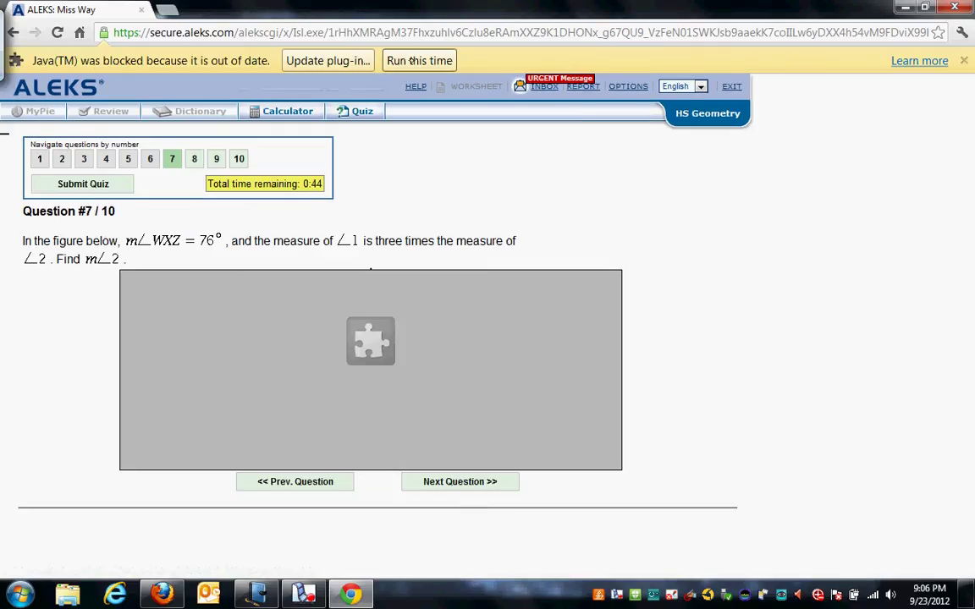
left_click(396, 61)
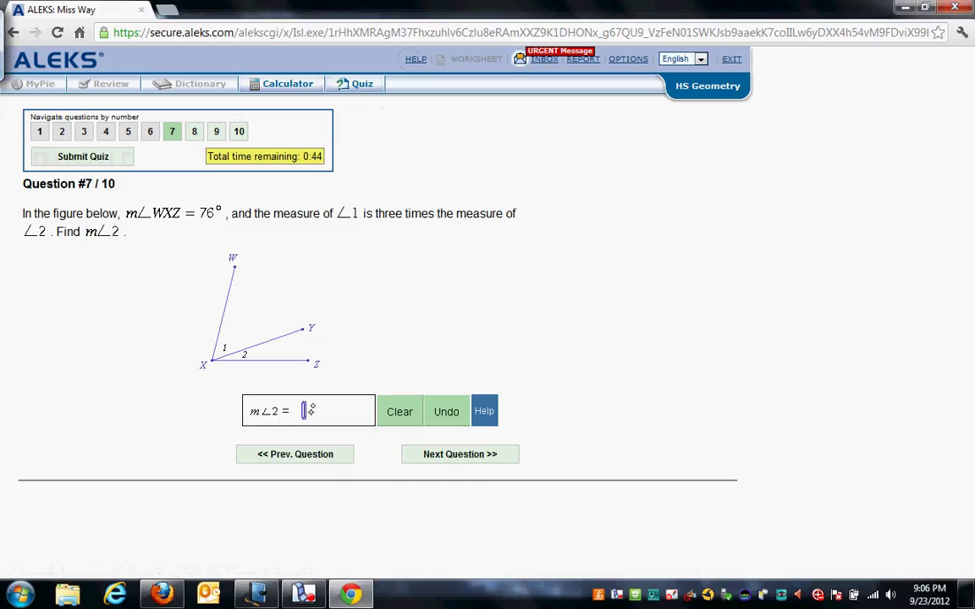
type("45")
key("Return")
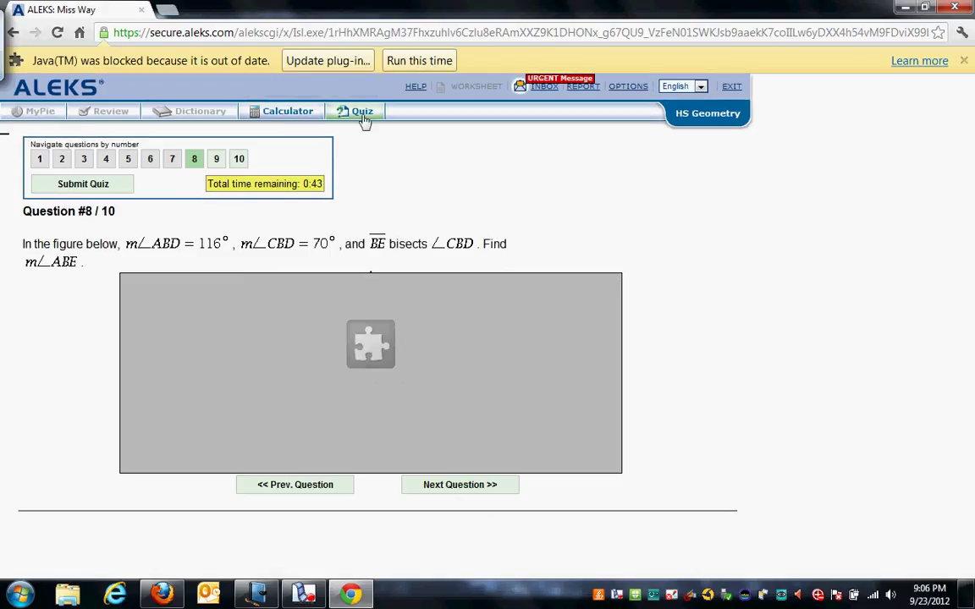
- Return to the quiz list, resume the Unit 2 quiz, and answer Question 8 with 77
left_click(363, 113)
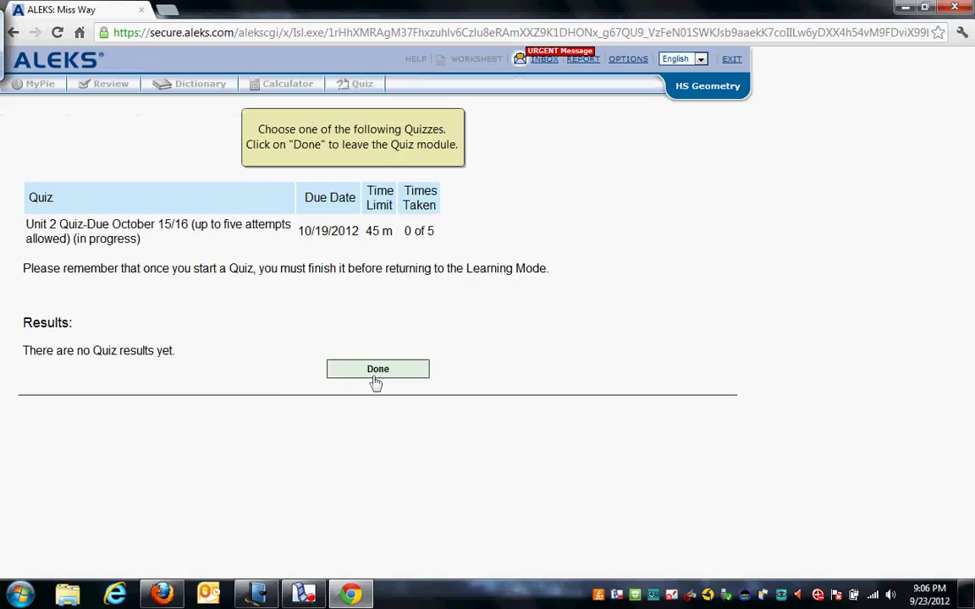
left_click(120, 222)
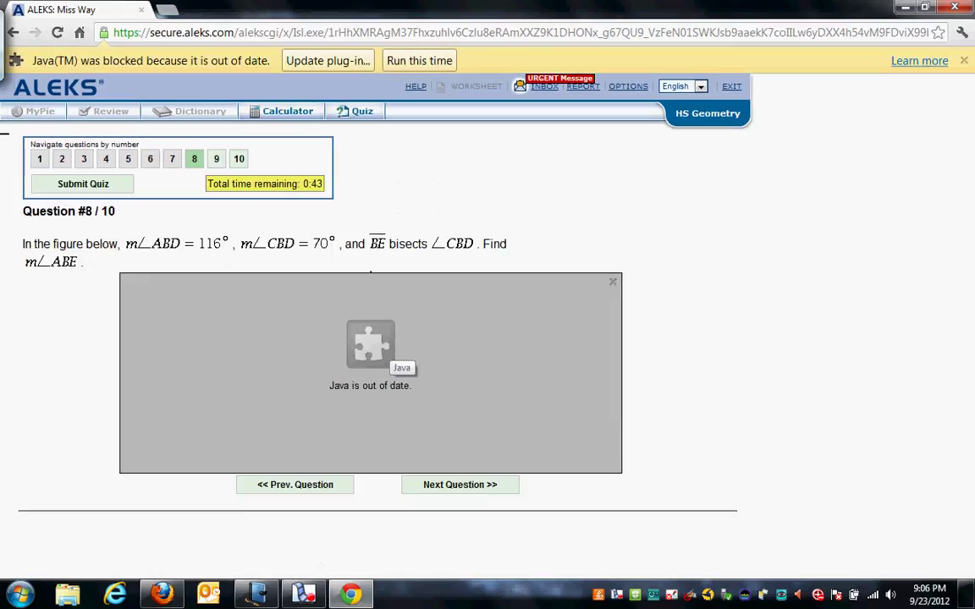
left_click(412, 61)
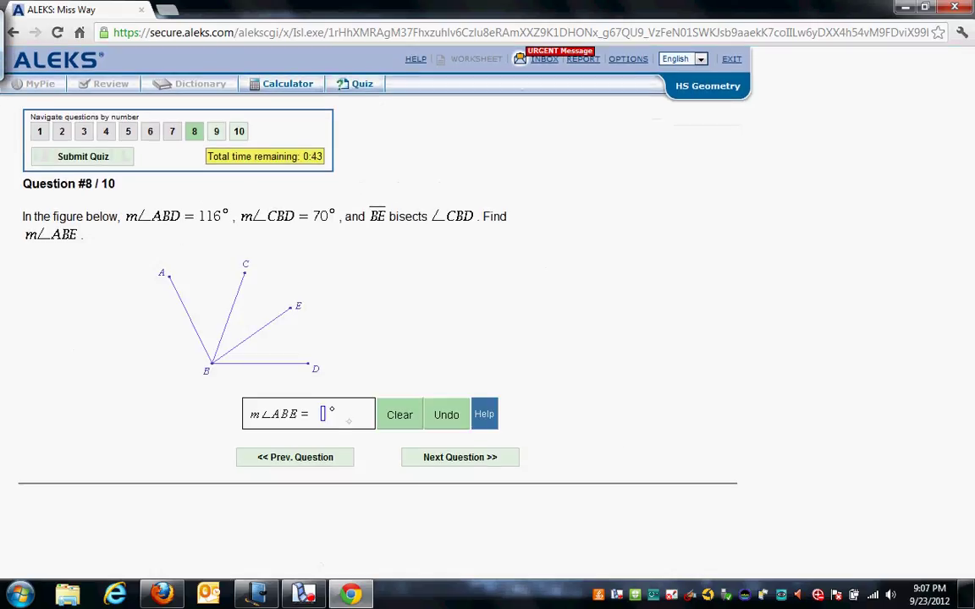
type("77")
left_click(457, 457)
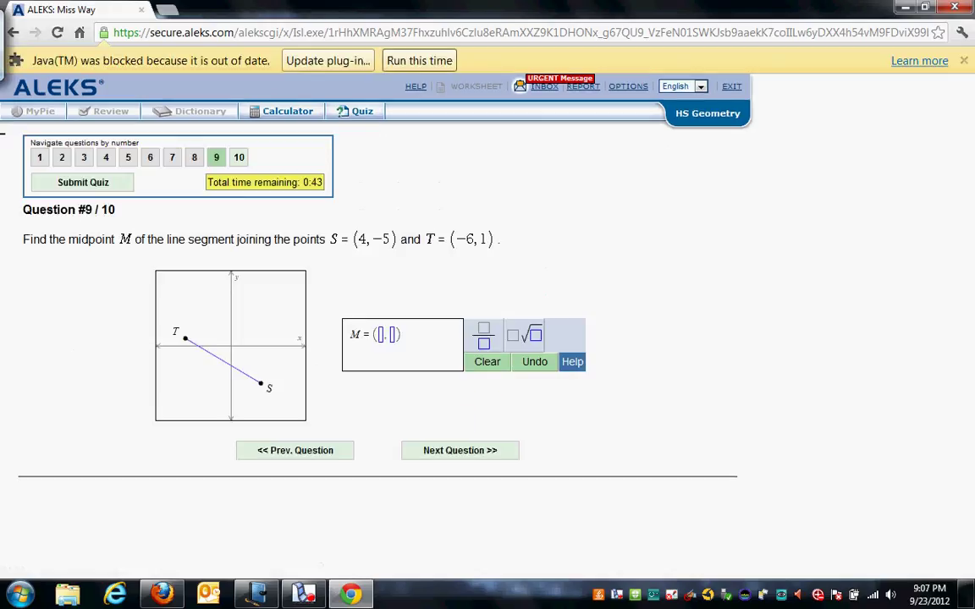
- Enter M = (2, 4) for Question 9 and √40 for Question 10, then submit the quiz
left_click(423, 61)
type("2, ")
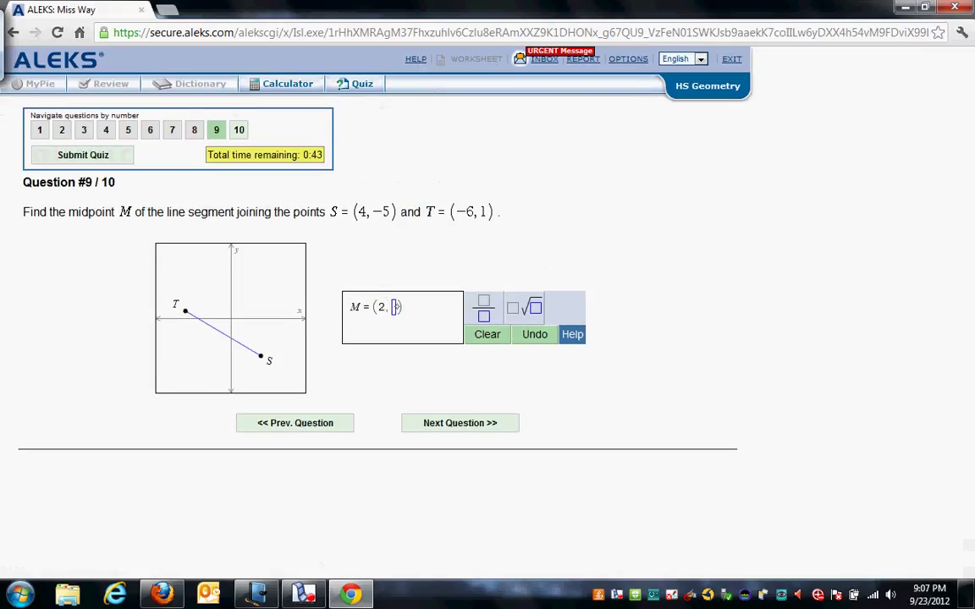
type("4")
left_click(460, 424)
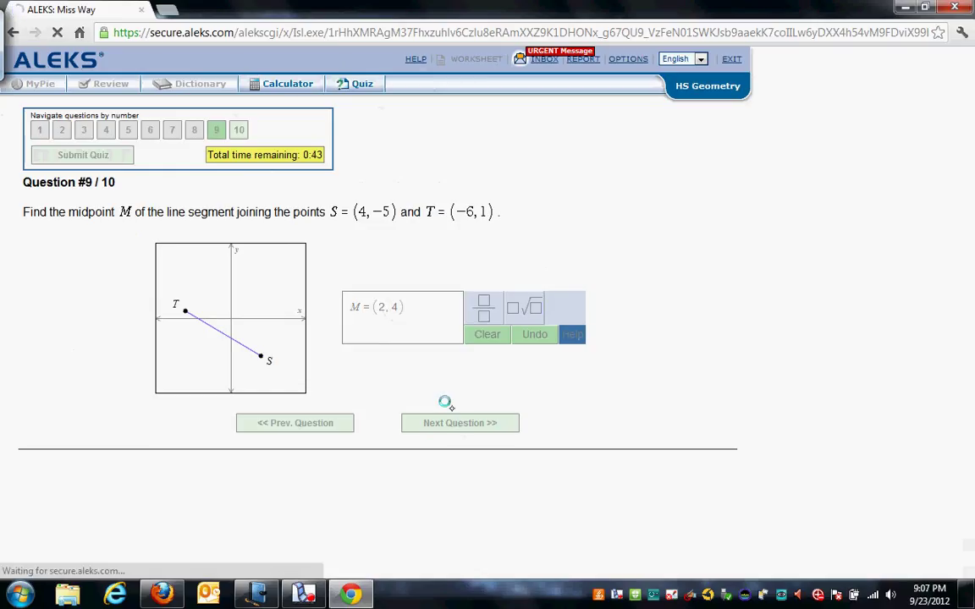
left_click(394, 60)
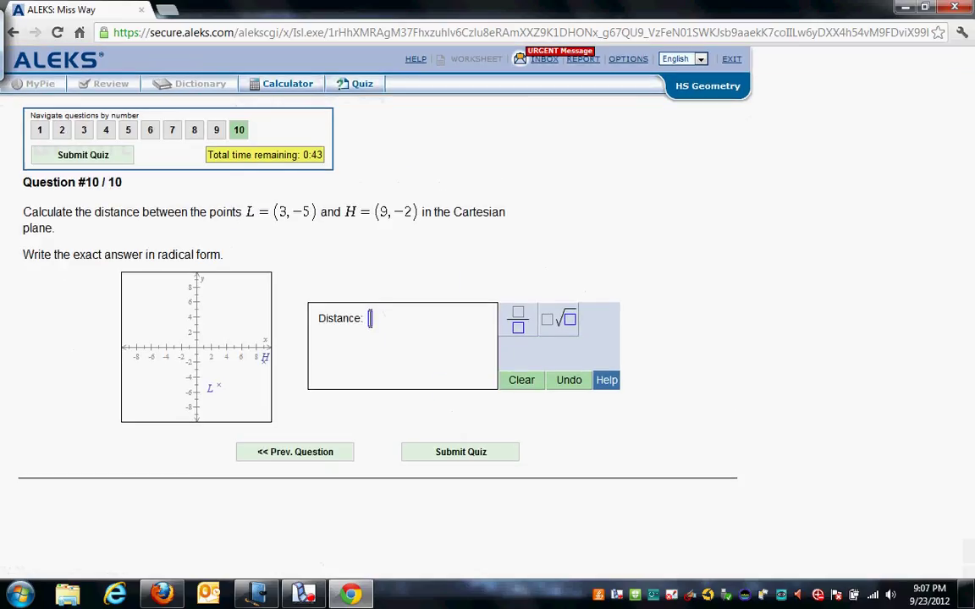
left_click(559, 321)
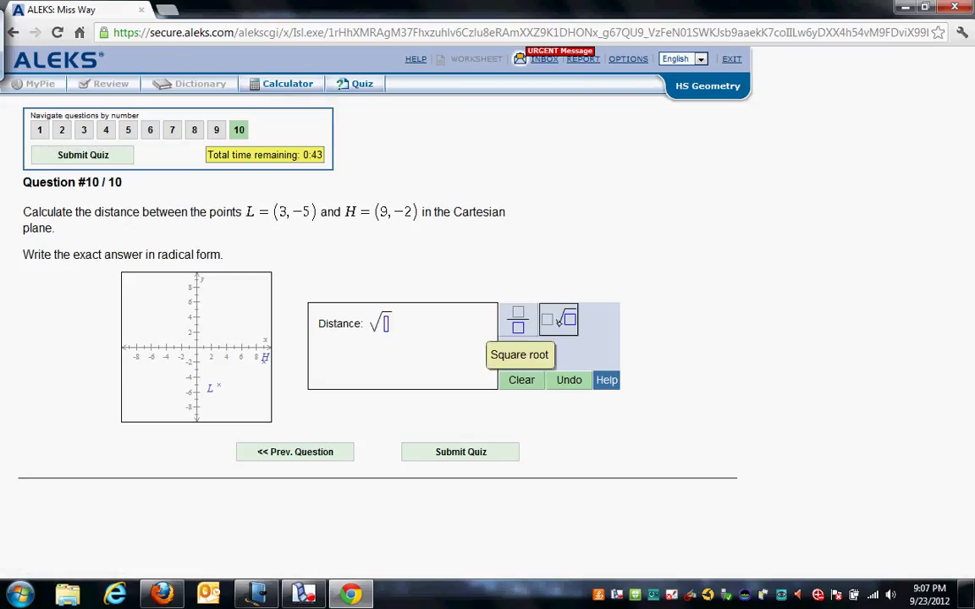
type("40")
left_click(461, 454)
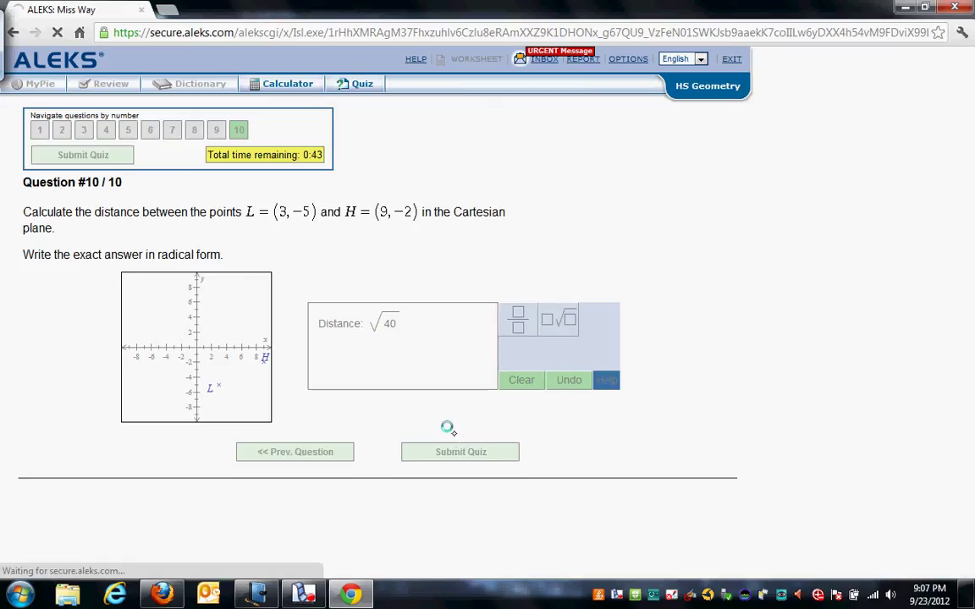
left_click(418, 61)
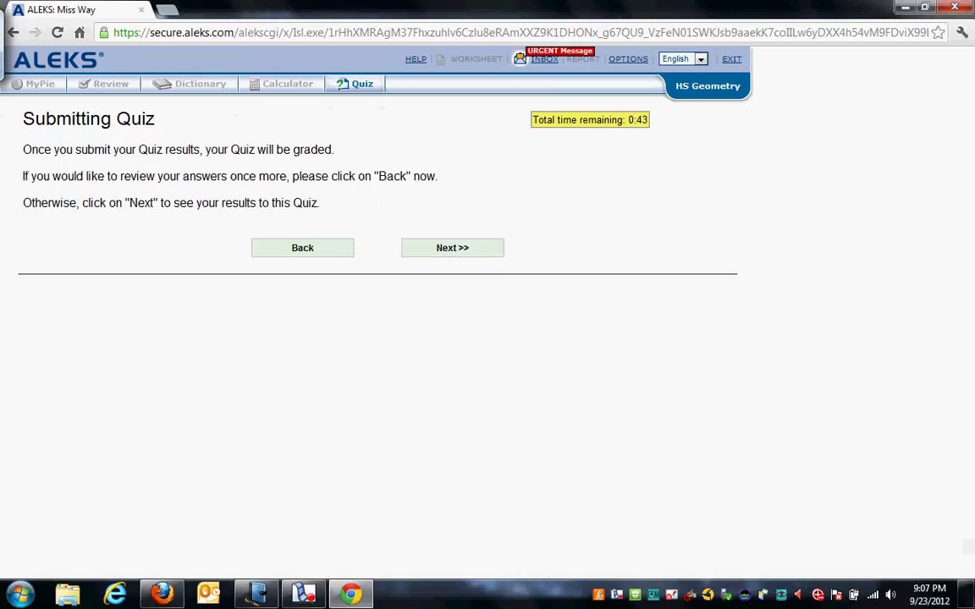
- Confirm submission to view the 0% Quiz Report, then bring the Journal paper forward
left_click(462, 246)
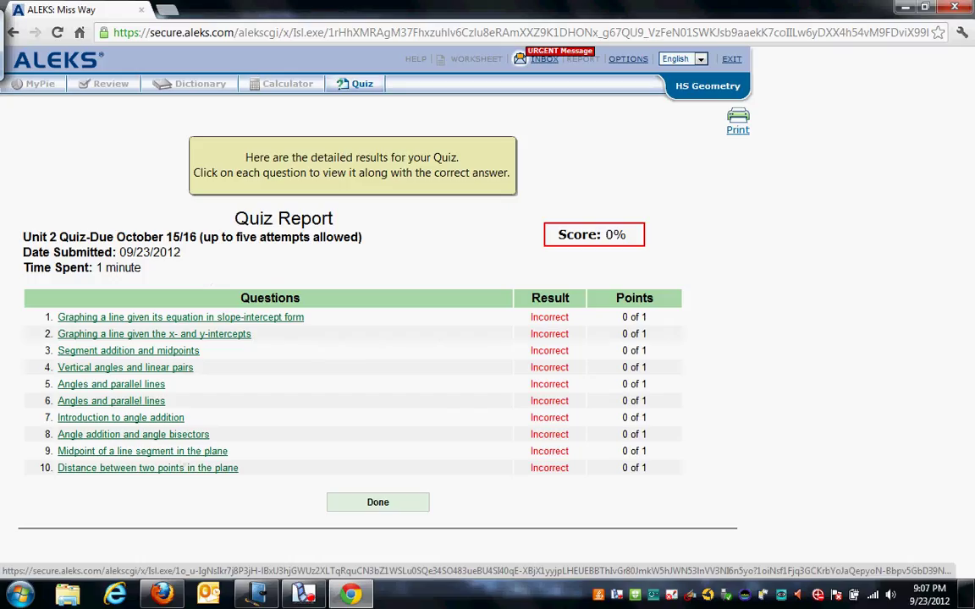
left_click(262, 596)
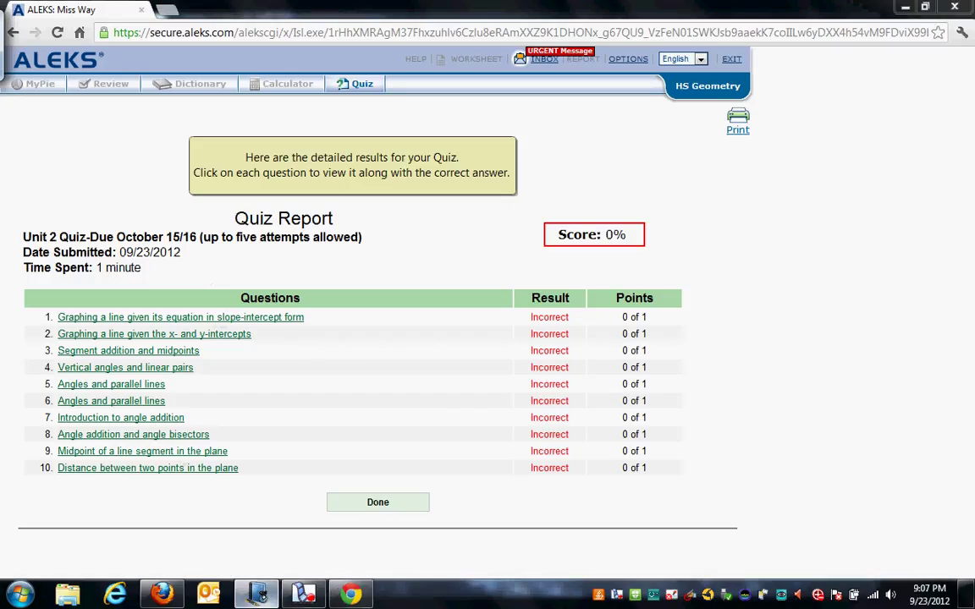
- Handwrite 'Correct with note' in blue ink beside item 1
left_click(142, 71)
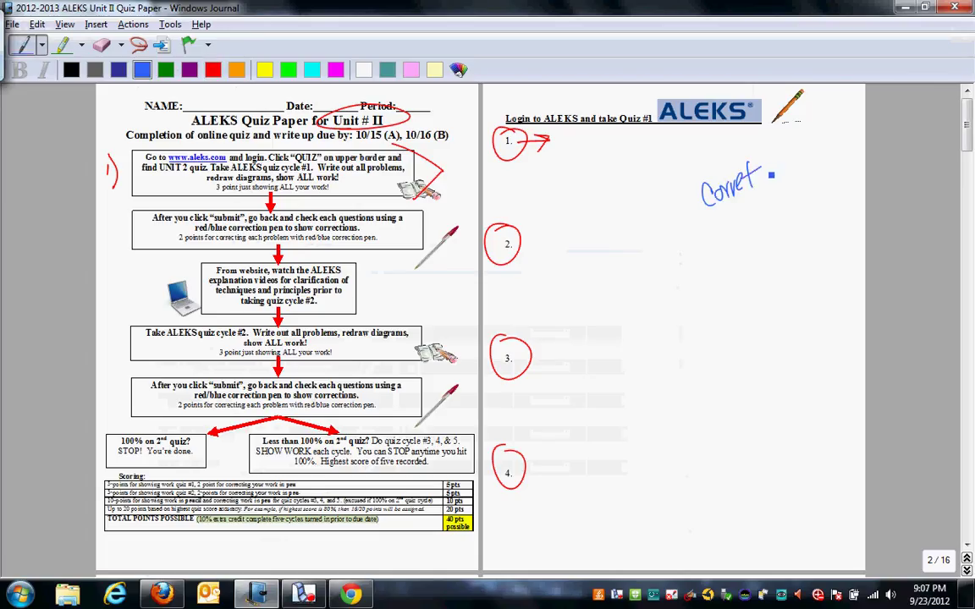
left_click_drag(767, 175, 754, 184)
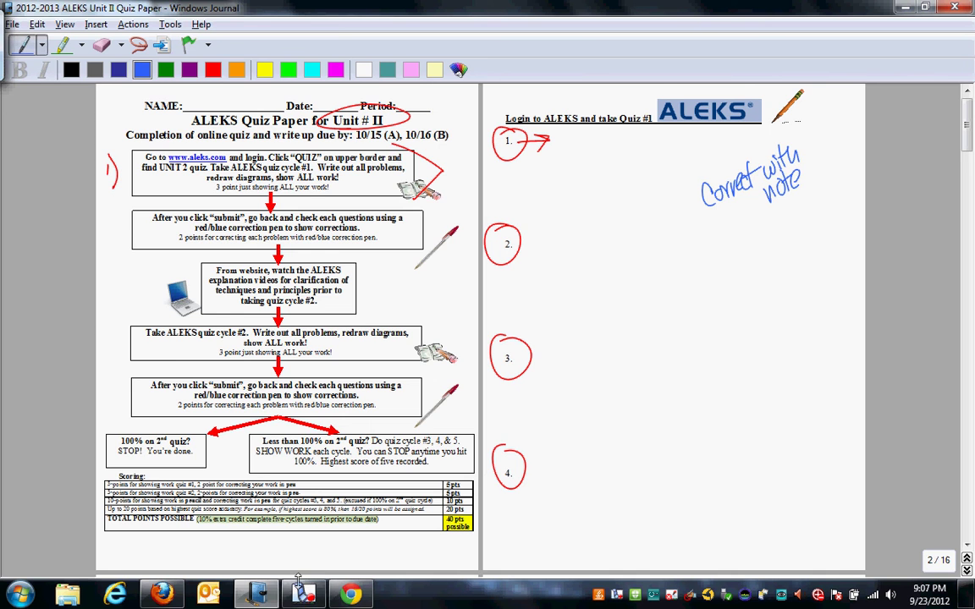
- Review Question 1's correct answer and worked explanation from the Quiz Report
left_click(349, 595)
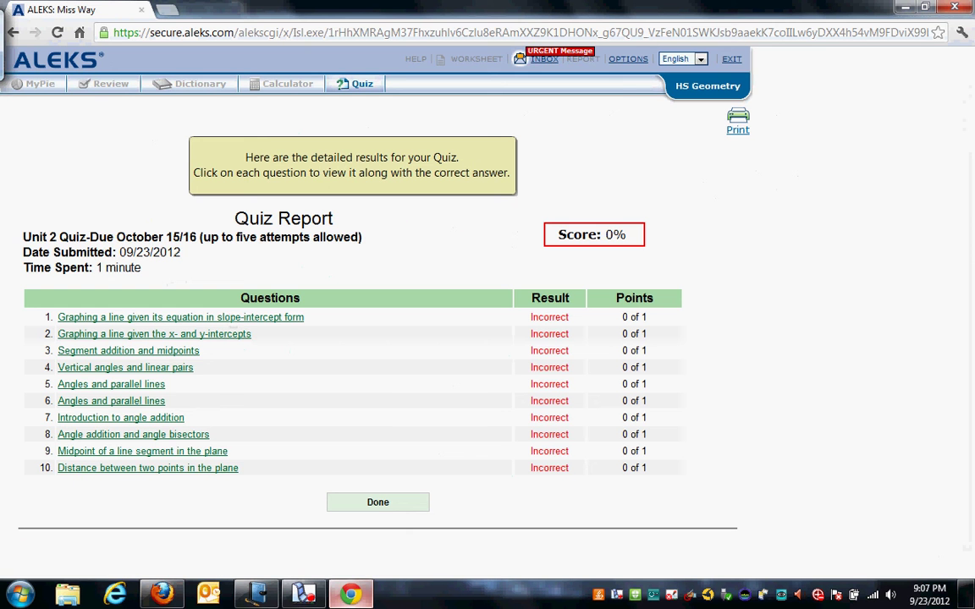
left_click(240, 305)
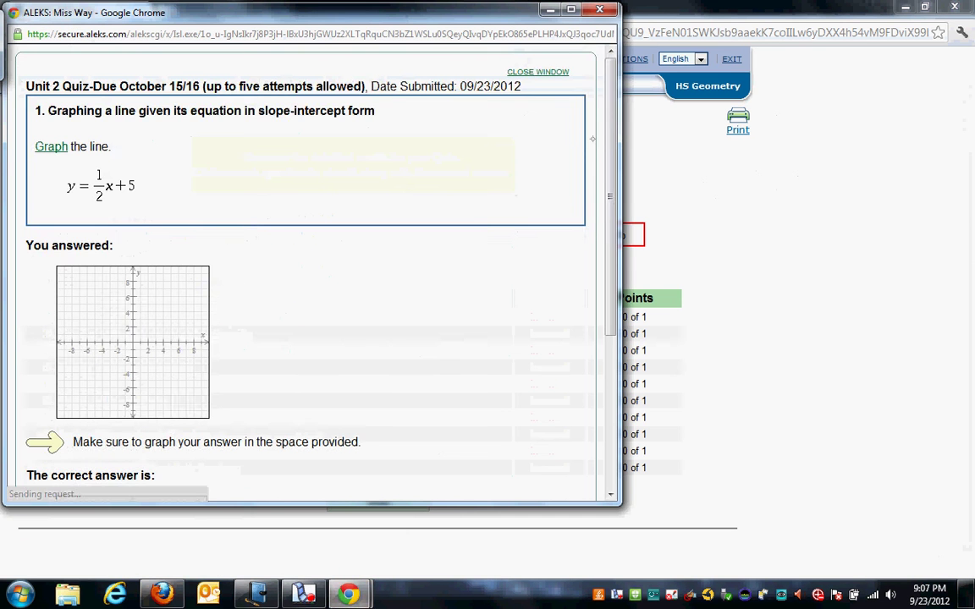
left_click_drag(610, 137, 616, 294)
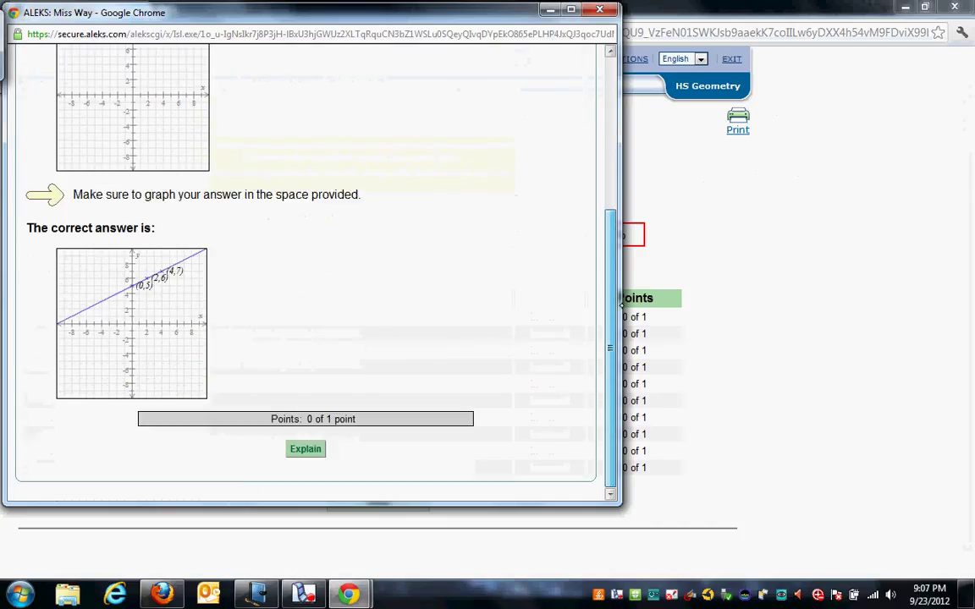
left_click(306, 449)
left_click_drag(606, 176, 602, 393)
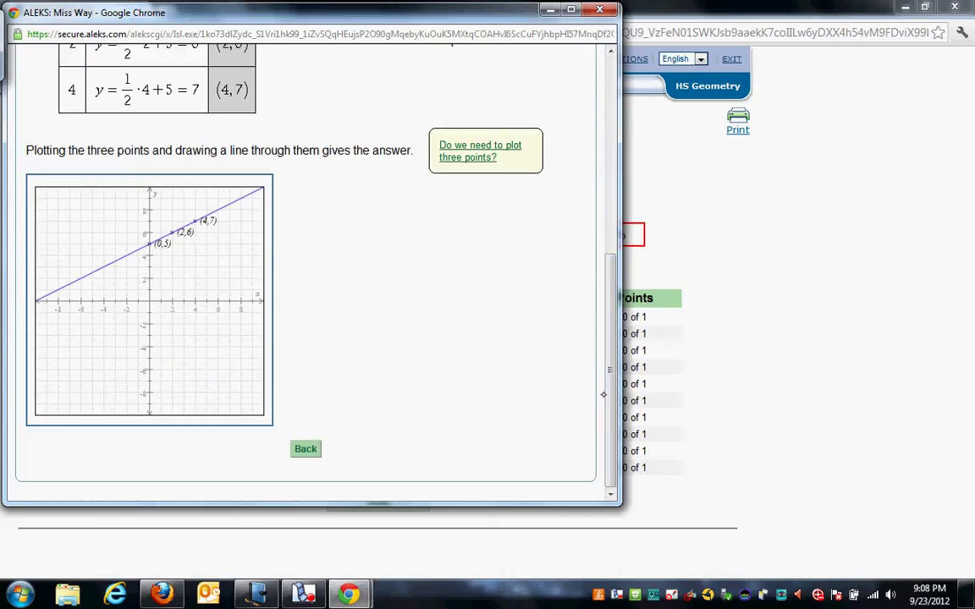
left_click(303, 451)
left_click(599, 9)
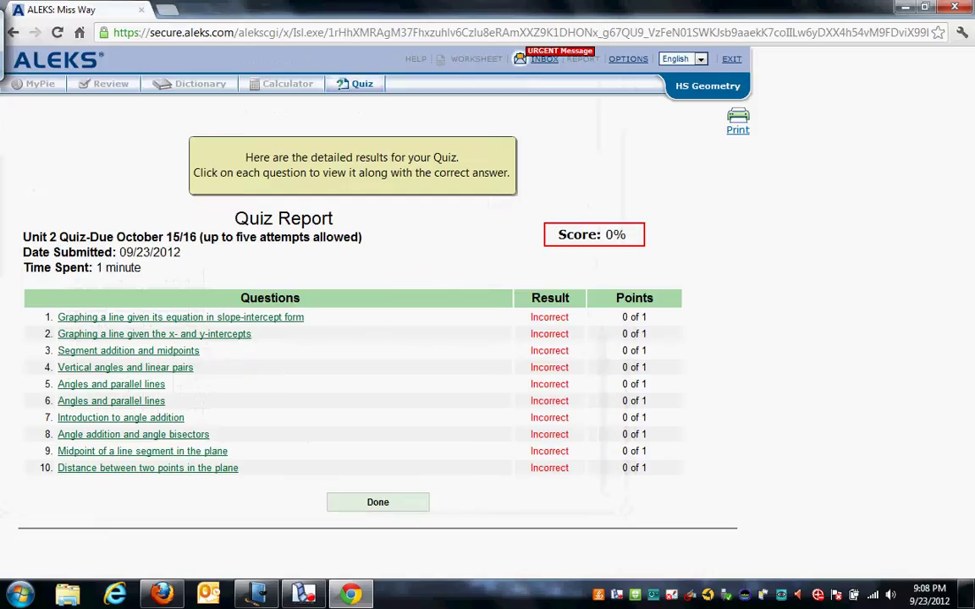
- Review Question 4's explanation (x = 13, z = 109), then return to the Journal paper
left_click(160, 367)
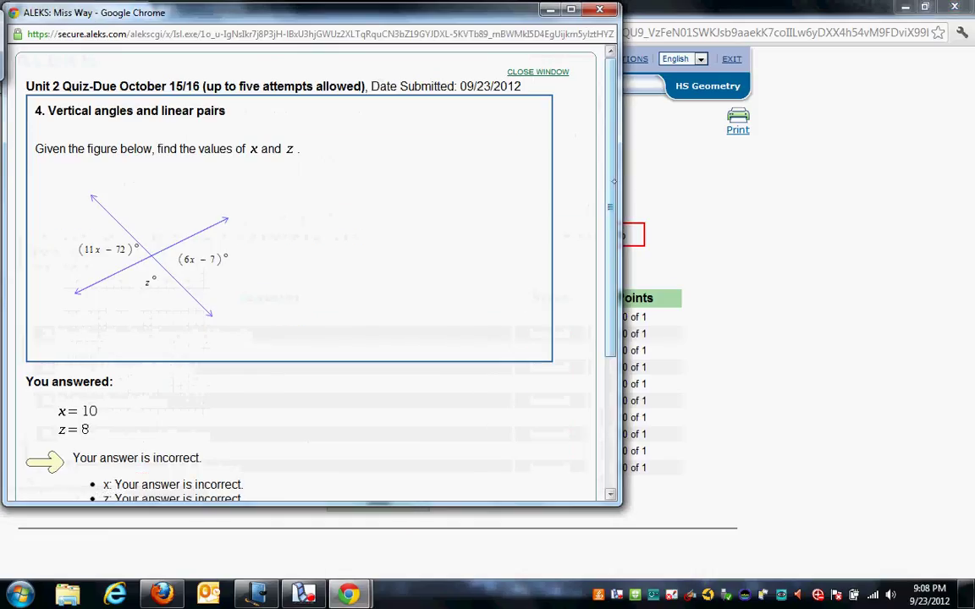
left_click_drag(609, 182, 588, 290)
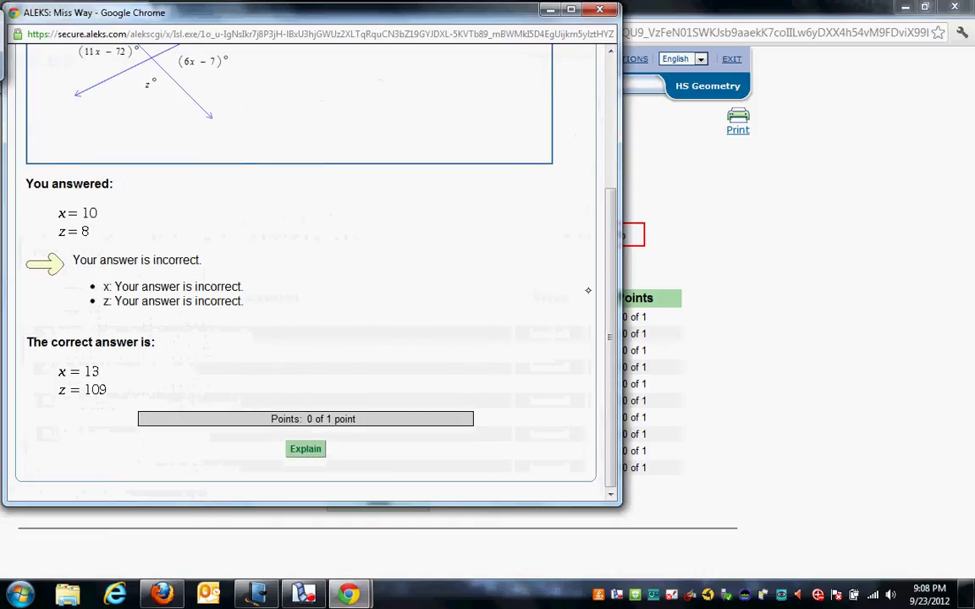
left_click(306, 449)
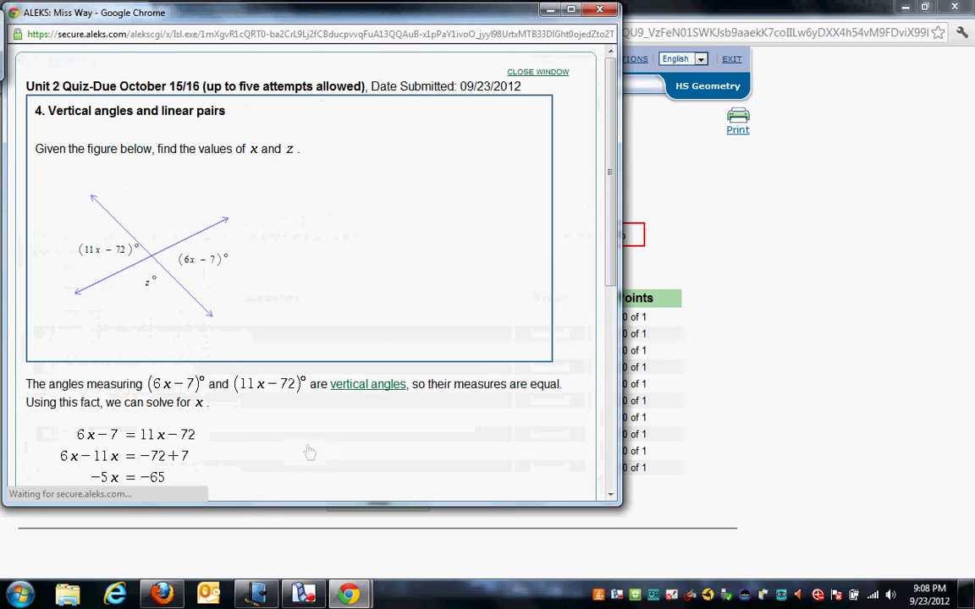
left_click(599, 10)
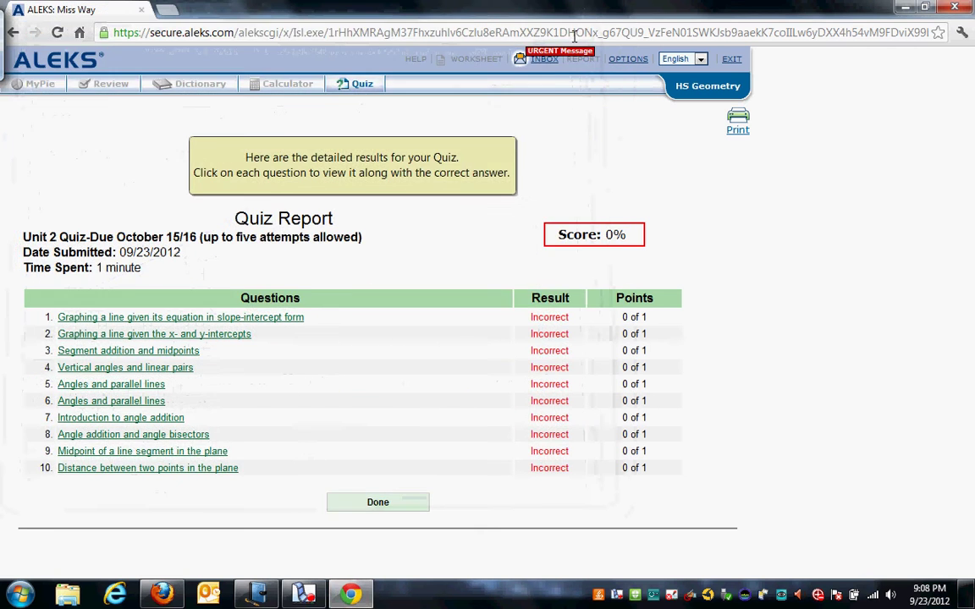
left_click(258, 594)
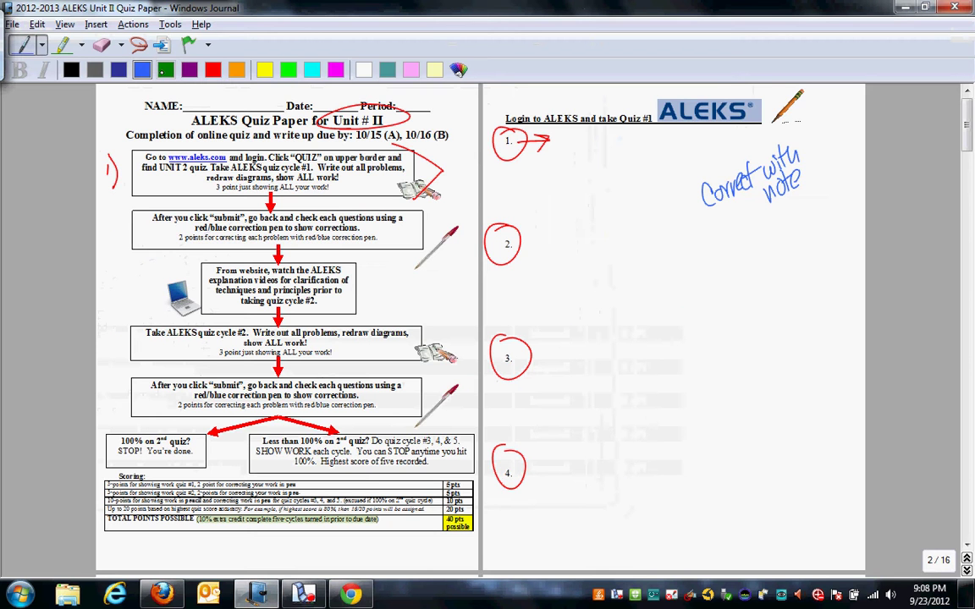
- Write 'explain' in blue by item 3, tick the first two step boxes in black, and scroll to page 3
left_click_drag(681, 369, 686, 386)
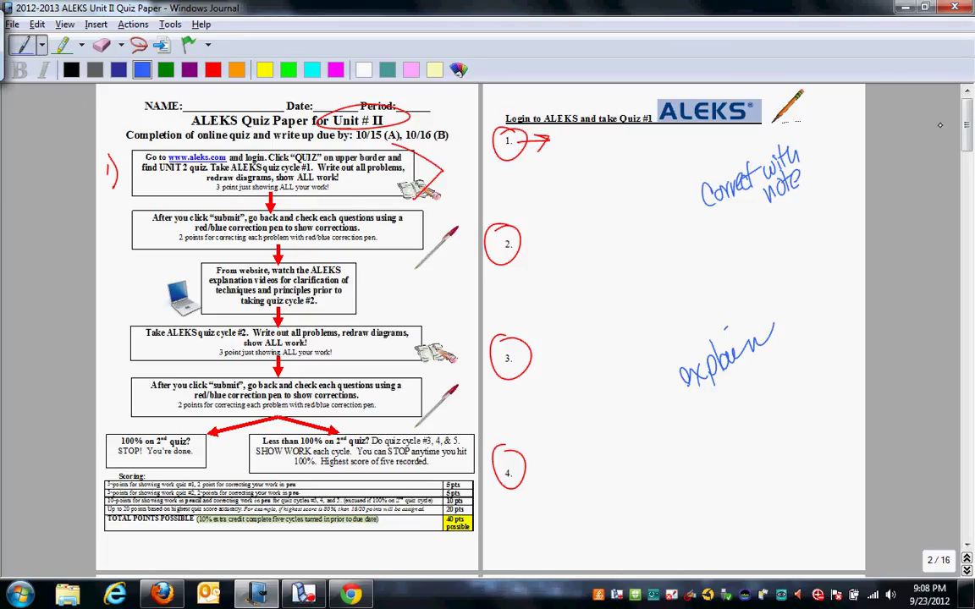
left_click(71, 70)
left_click_drag(119, 168, 153, 129)
left_click_drag(121, 217, 166, 198)
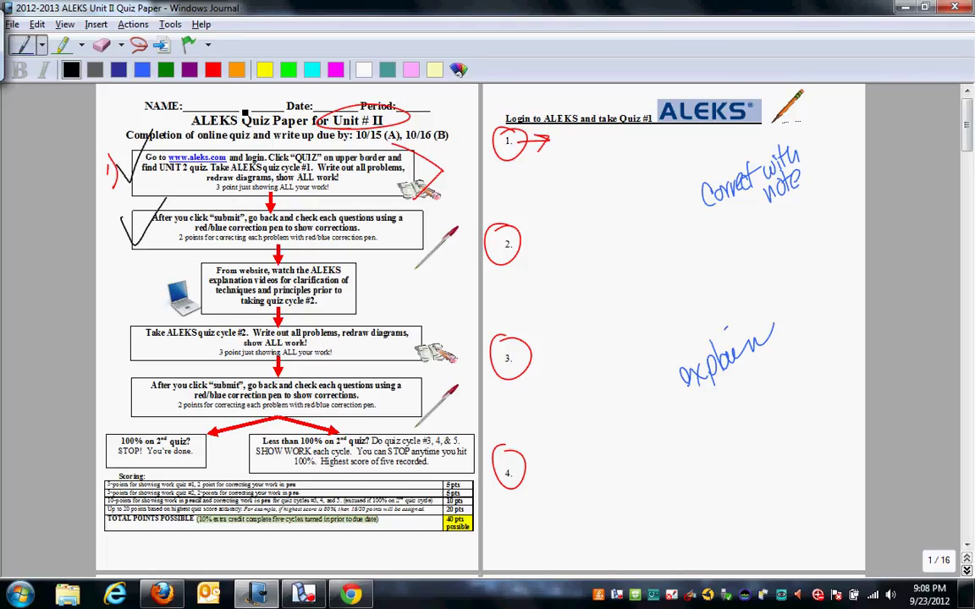
scroll(970, 132, "down", 5)
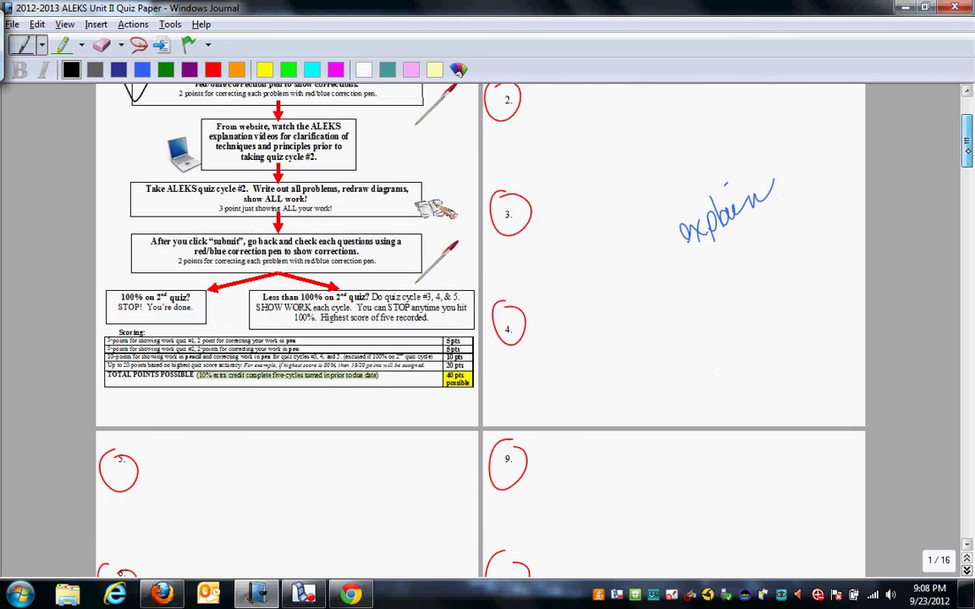
scroll(970, 133, "up", 5)
scroll(479, 313, "down", 10)
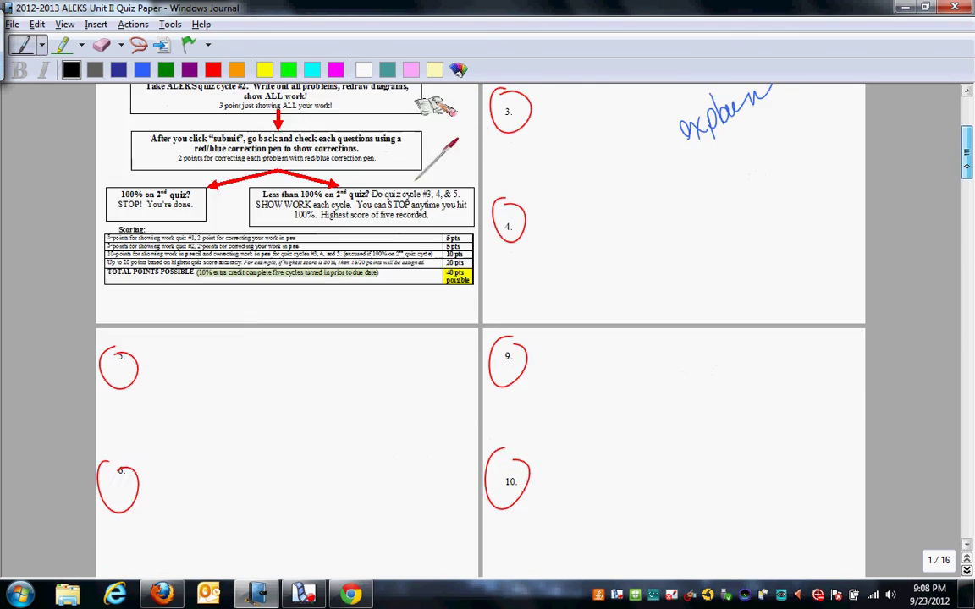
scroll(959, 180, "down", 2)
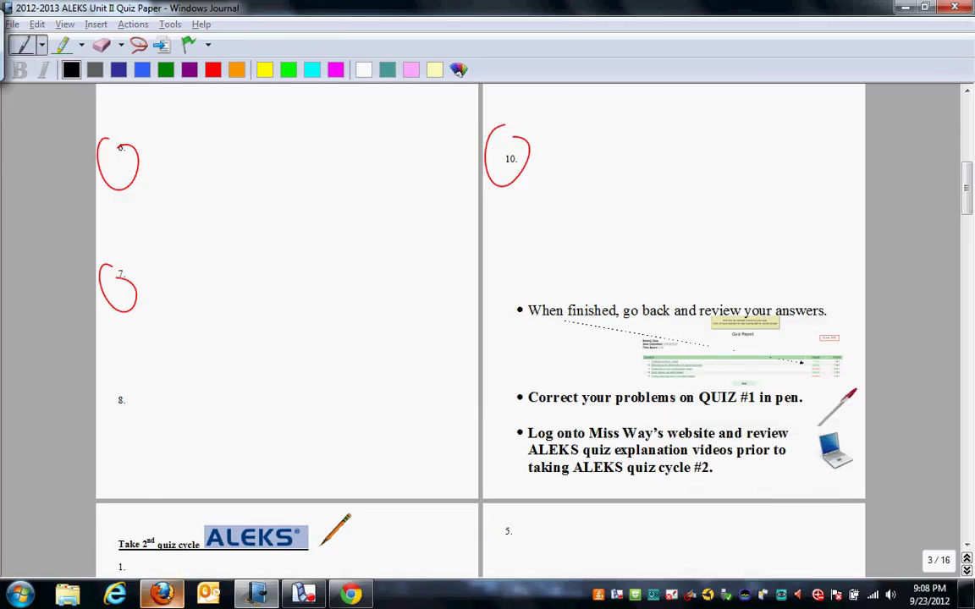
- Open the Unit II ALEKS Quiz page in Moodle and scroll to the intercepts video
left_click(161, 594)
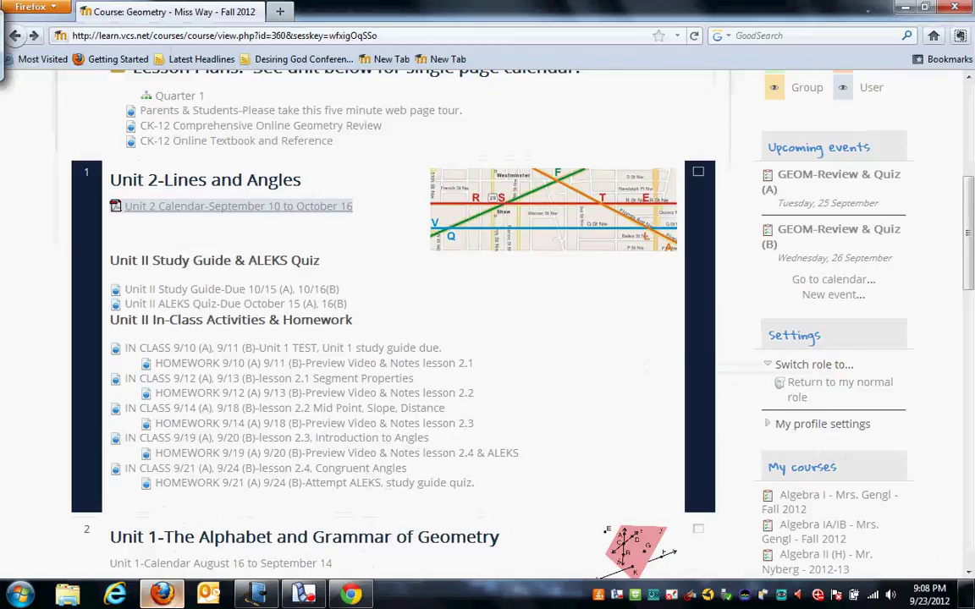
left_click(284, 304)
left_click_drag(964, 123, 967, 550)
scroll(507, 374, "up", 20)
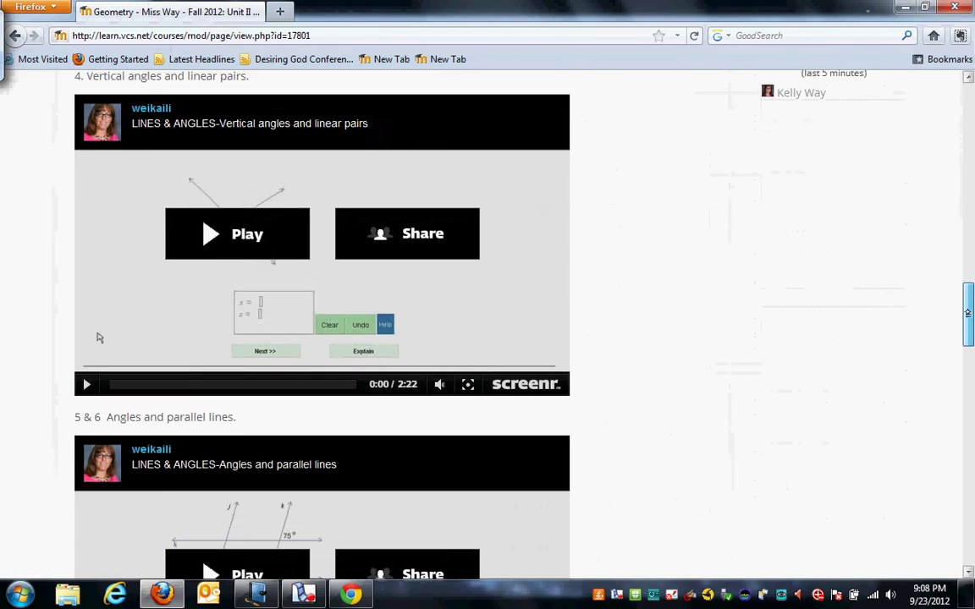
scroll(98, 338, "up", 12)
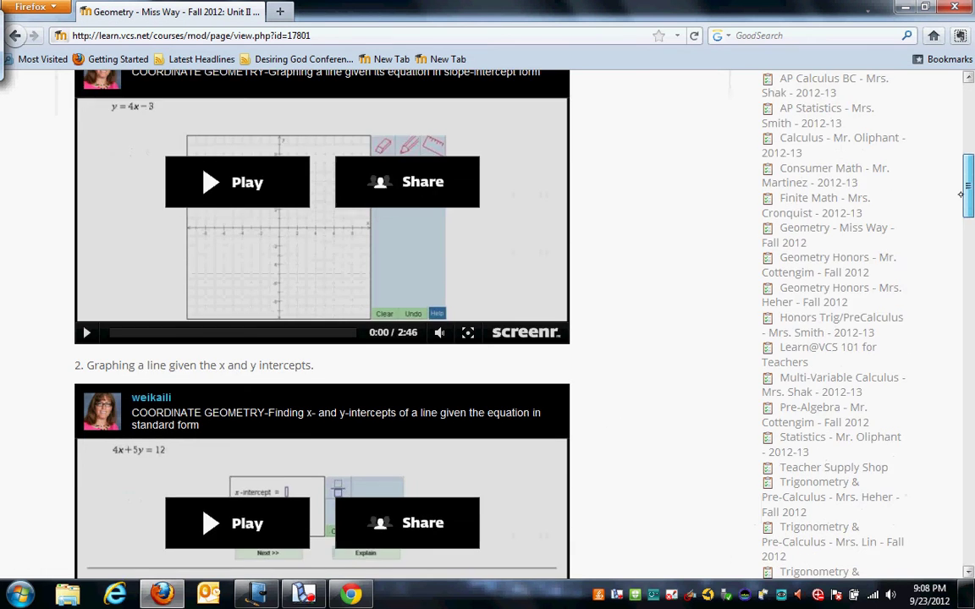
left_click_drag(961, 194, 962, 222)
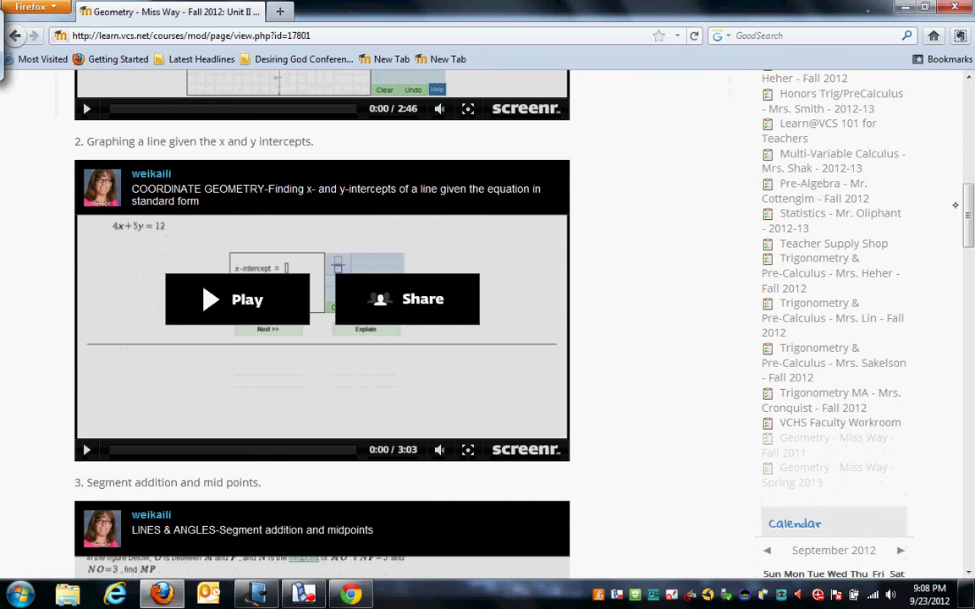
- Play the graphing-from-intercepts video to 0:08, pause it, and return to the ALEKS report
left_click(230, 311)
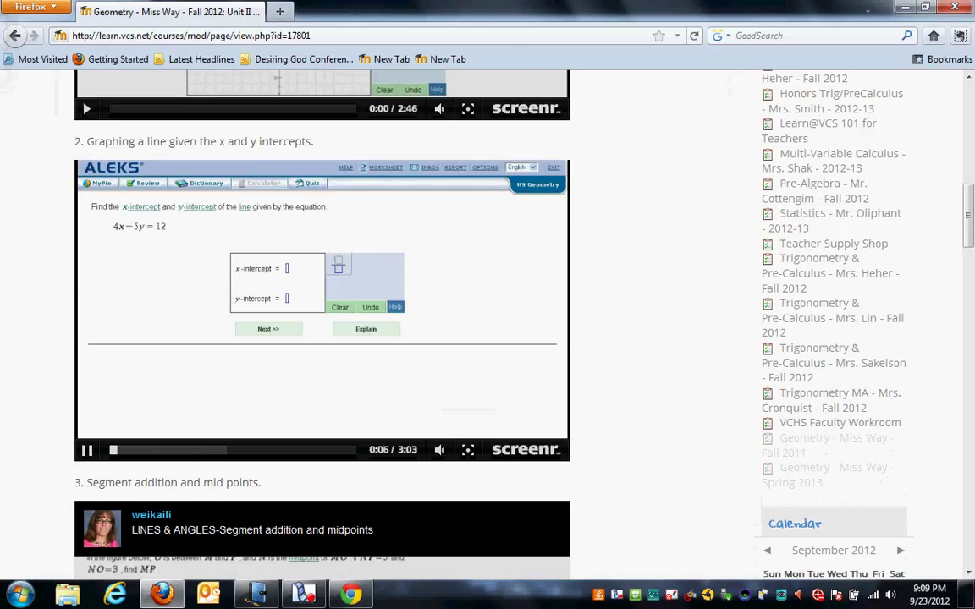
left_click(86, 450)
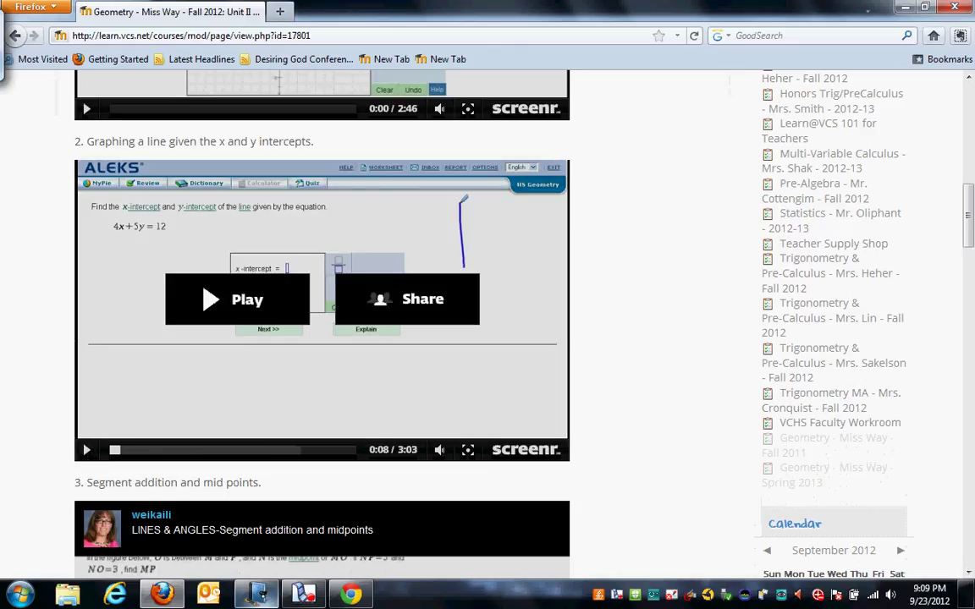
key("alt+Tab")
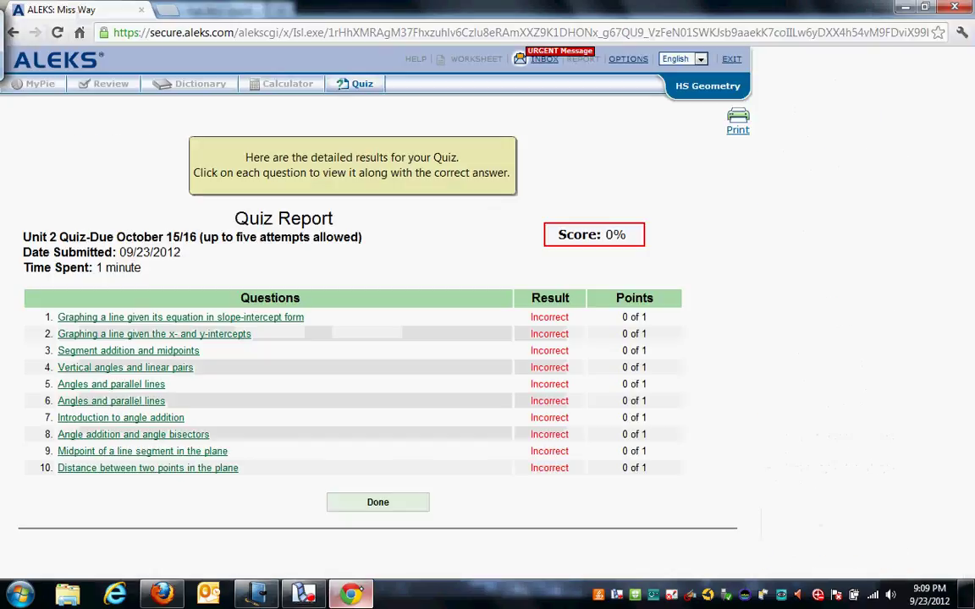
- Finish with the Unit 2 Quiz Report to get back to the quiz list showing 0%
left_click(389, 504)
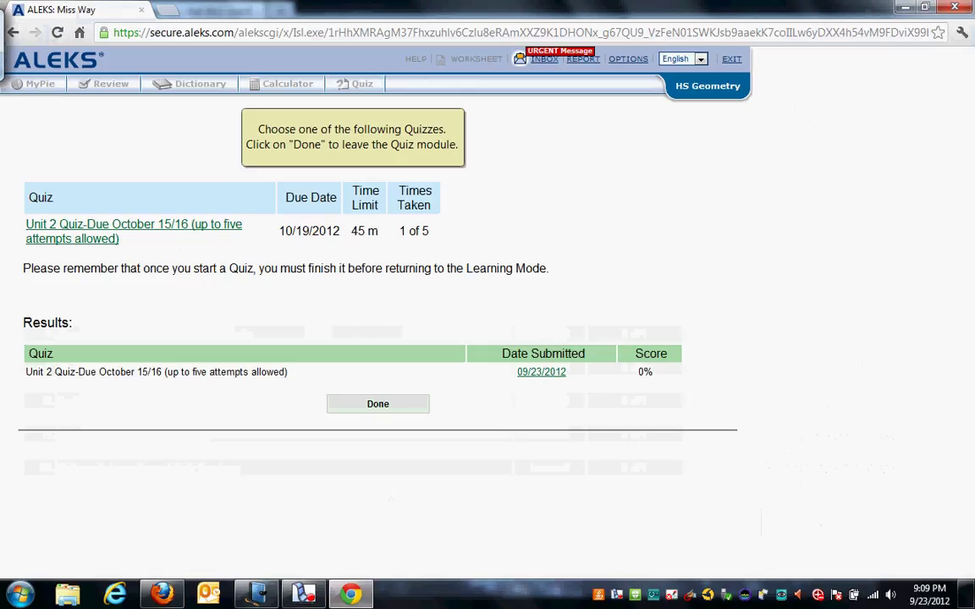
- With a medium dark-blue pen, check off the first four step boxes on page 1, through quiz cycle #2
key("alt+Tab")
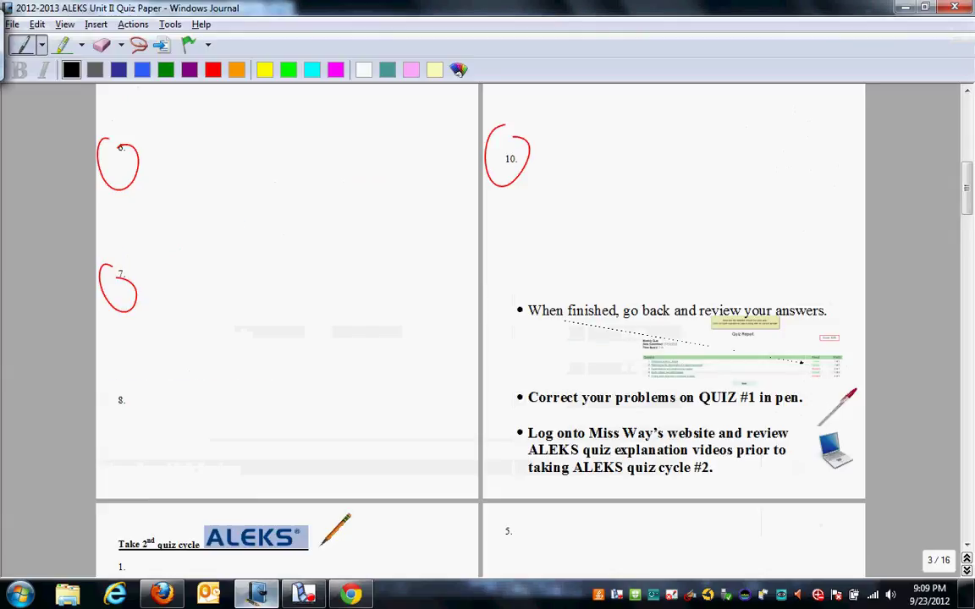
scroll(481, 330, "up", 15)
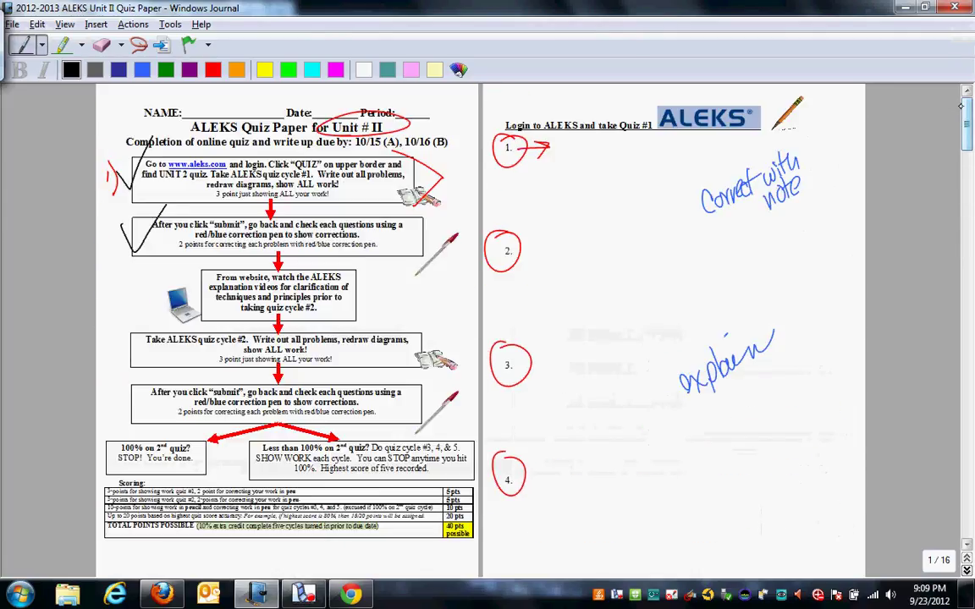
left_click(40, 45)
left_click(34, 108)
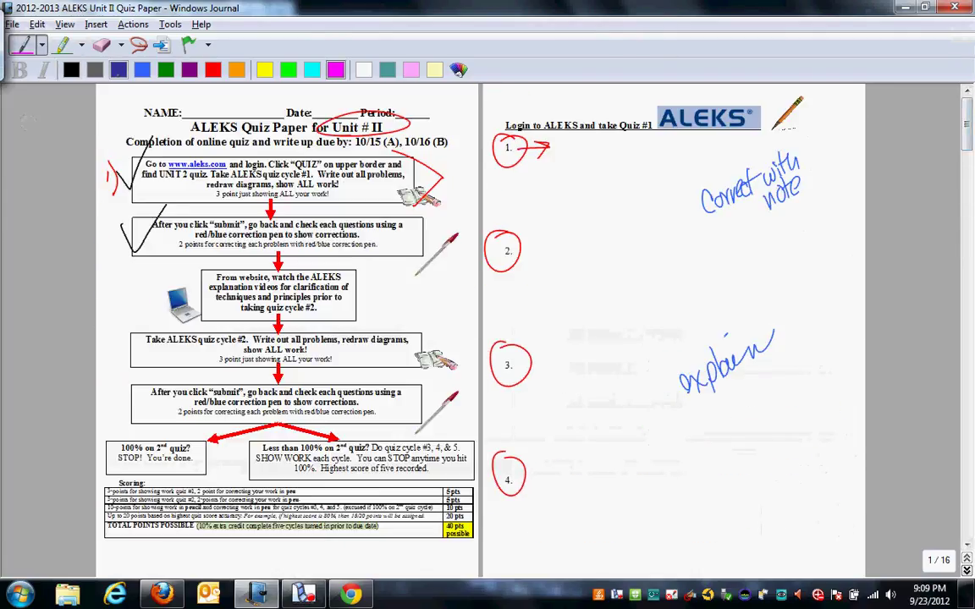
mouse_move(115, 159)
left_mouse_down()
mouse_move(124, 174)
mouse_move(174, 123)
left_mouse_up()
left_click_drag(111, 224, 174, 205)
left_click_drag(169, 267, 251, 250)
left_click_drag(114, 334, 172, 330)
- Review the Unit 2 quiz's rules and 45-minute limit without starting, then return to Journal with magenta ink
left_click(351, 594)
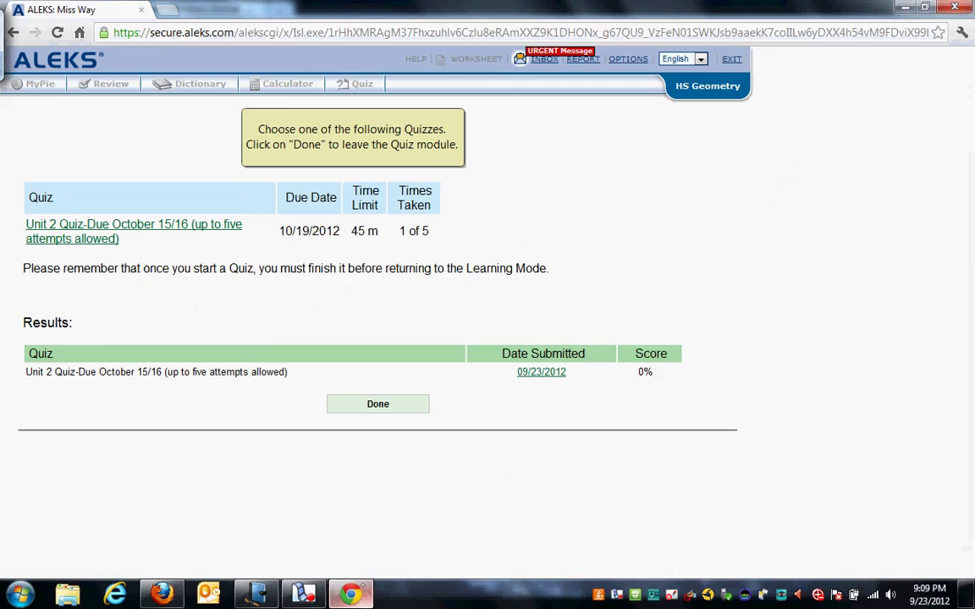
left_click(180, 224)
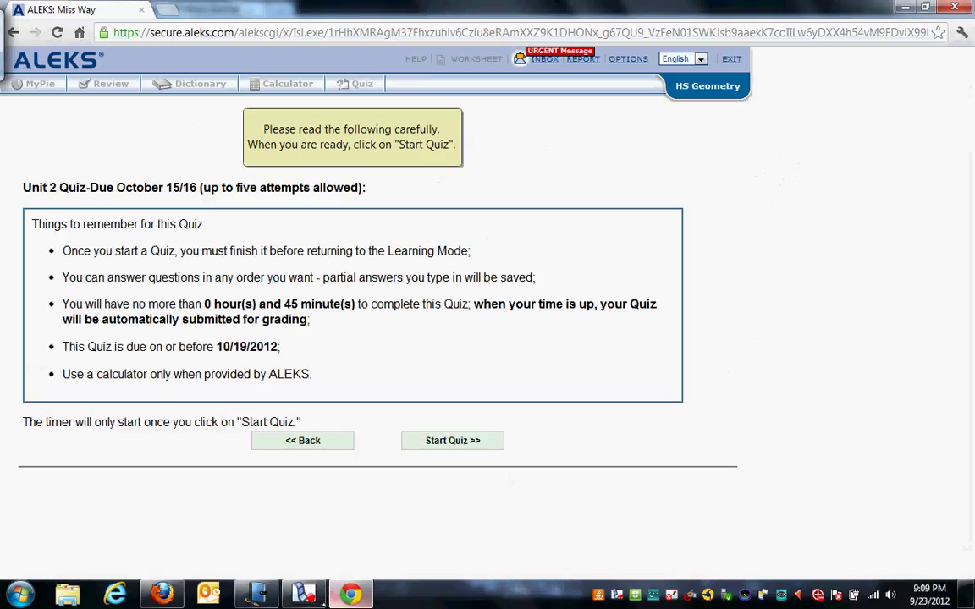
left_click(256, 594)
left_click(336, 68)
- Circle the 'Take ALEKS quiz cycle #2' heading and its ALEKS logo in magenta
mouse_move(264, 332)
left_mouse_down()
mouse_move(240, 311)
mouse_move(263, 332)
left_mouse_up()
scroll(956, 236, "down", 10)
mouse_move(271, 107)
left_mouse_down()
mouse_move(258, 187)
mouse_move(245, 110)
left_mouse_up()
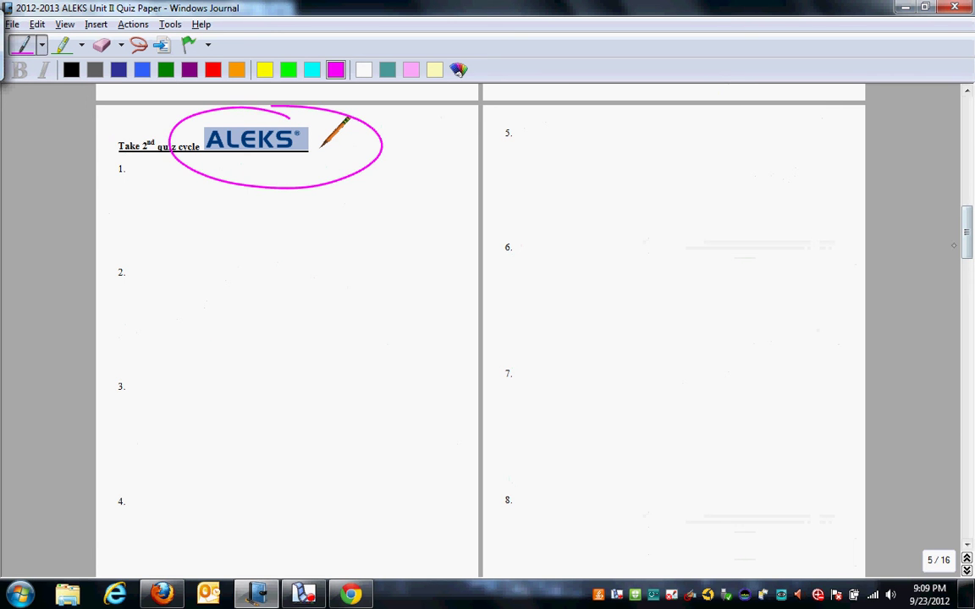
left_click_drag(962, 242, 962, 145)
- Circle the '100% on 2nd quiz' box in yellow and the 'Less than 100%' box in black
left_click(264, 70)
mouse_move(169, 320)
left_mouse_down()
mouse_move(106, 376)
mouse_move(121, 320)
mouse_move(168, 298)
left_mouse_up()
left_click(71, 69)
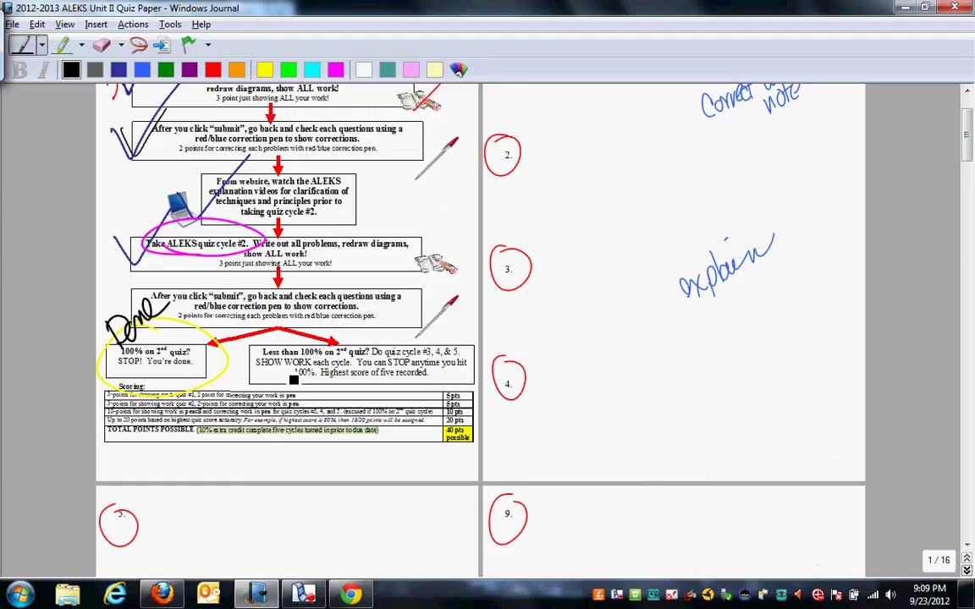
mouse_move(238, 345)
left_mouse_down()
mouse_move(428, 334)
mouse_move(333, 370)
left_mouse_up()
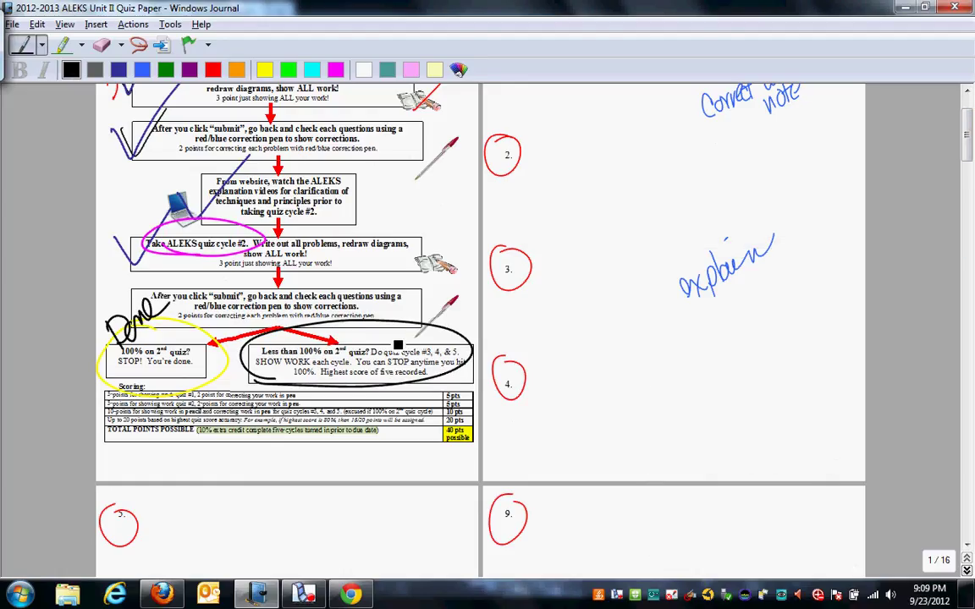
- Circle quiz cycles 4 and 5 in green and the 20 pts score in red
left_click(288, 69)
mouse_move(430, 338)
left_mouse_down()
mouse_move(441, 363)
mouse_move(451, 339)
mouse_move(461, 356)
left_mouse_up()
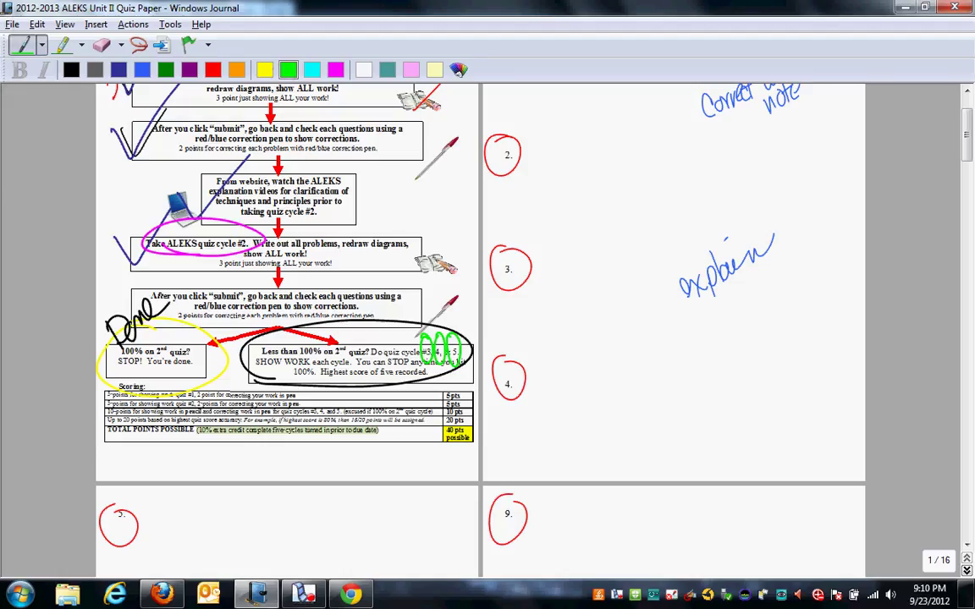
left_click(212, 69)
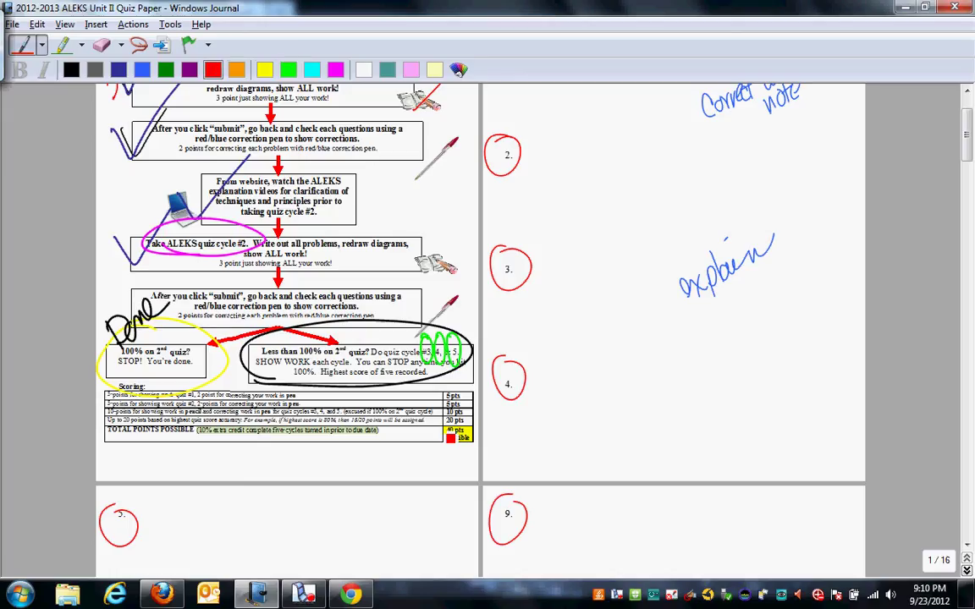
left_click_drag(464, 414, 470, 419)
- Zoom to 150% and circle the 5, 5 and 10 pts values in magenta
left_click(64, 24)
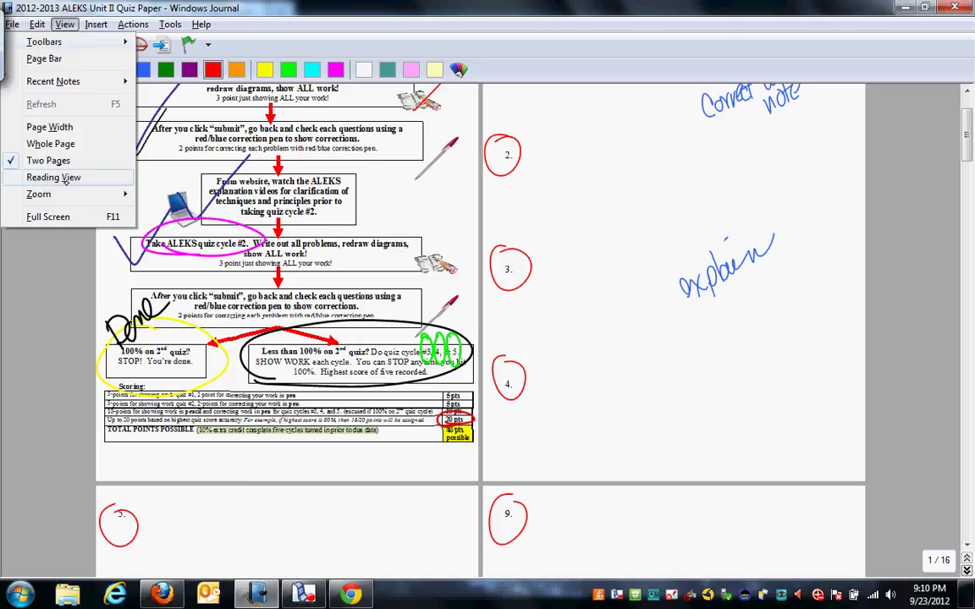
mouse_move(59, 175)
left_click(193, 208)
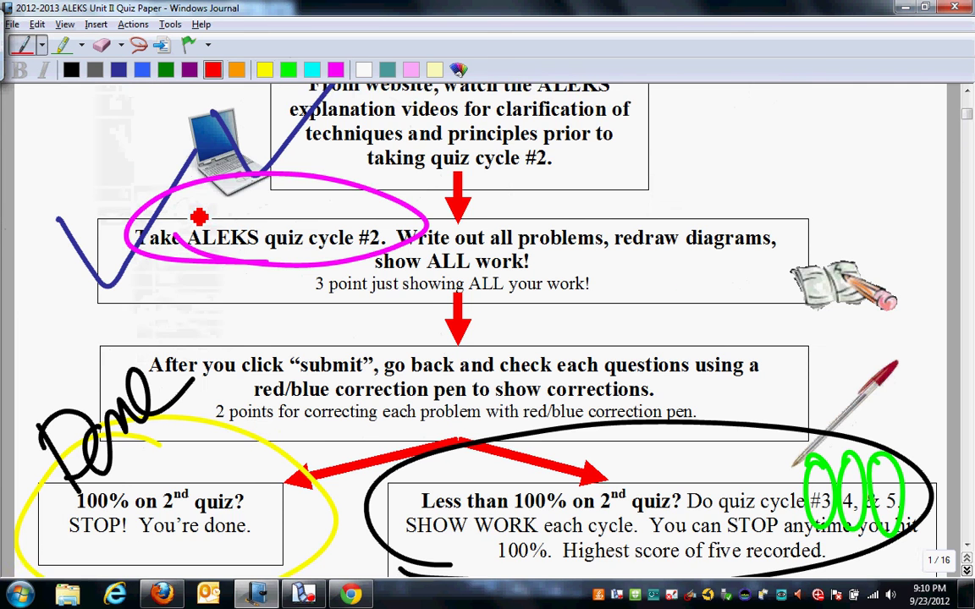
scroll(198, 217, "down", 5)
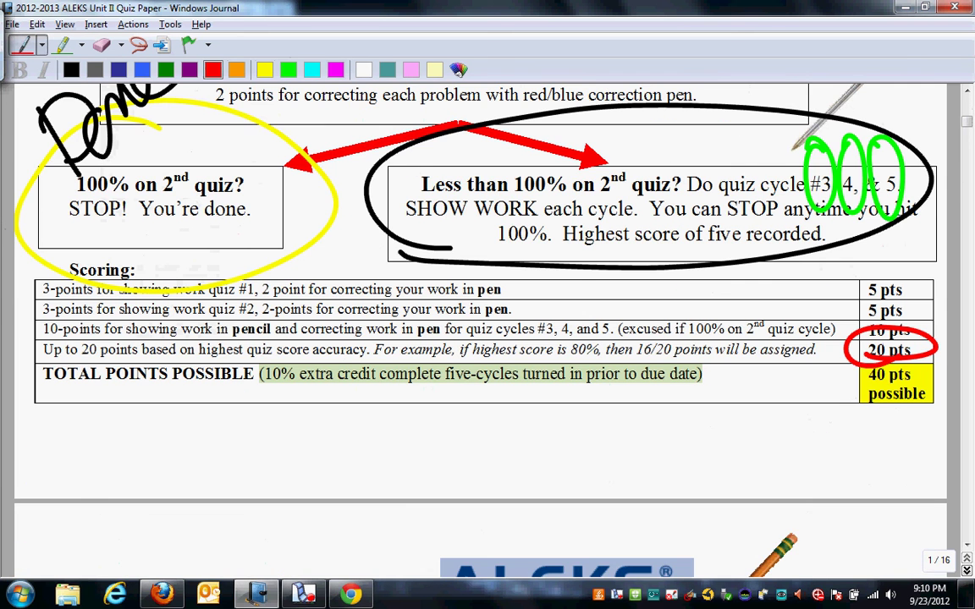
left_click(335, 69)
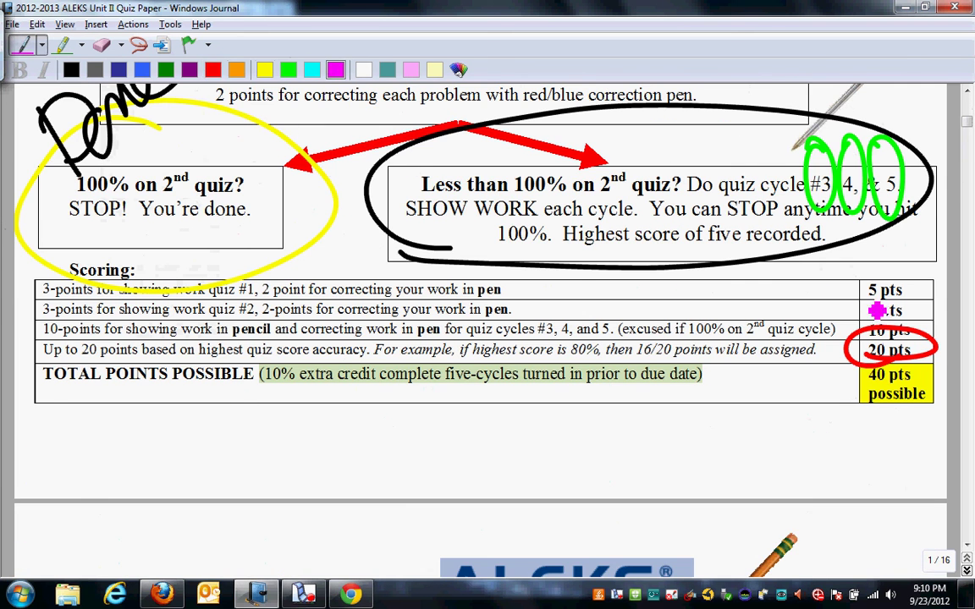
mouse_move(920, 288)
left_mouse_down()
mouse_move(931, 286)
mouse_move(920, 296)
left_mouse_up()
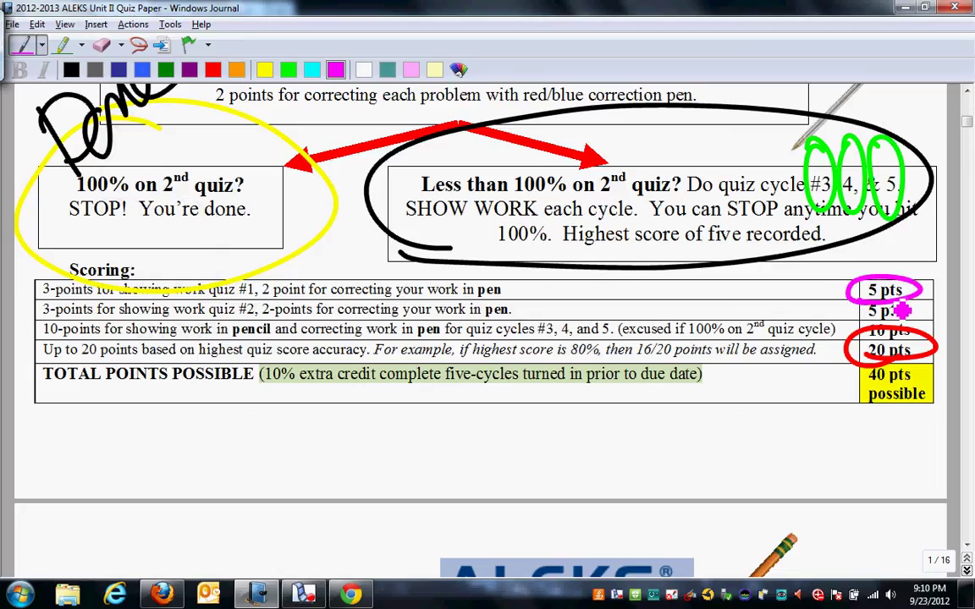
mouse_move(921, 303)
left_mouse_down()
mouse_move(851, 312)
mouse_move(922, 315)
mouse_move(900, 311)
left_mouse_up()
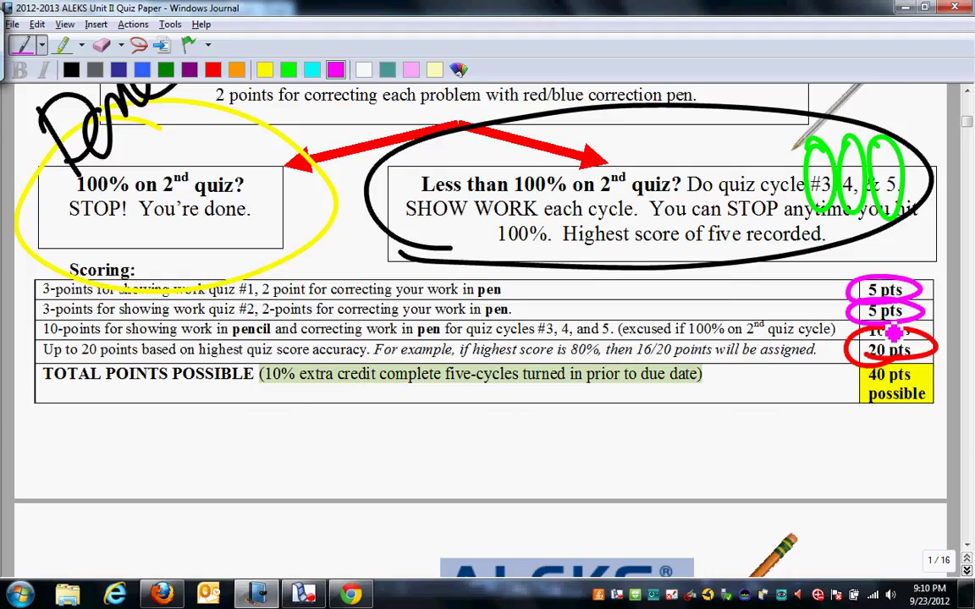
left_click_drag(891, 333, 888, 334)
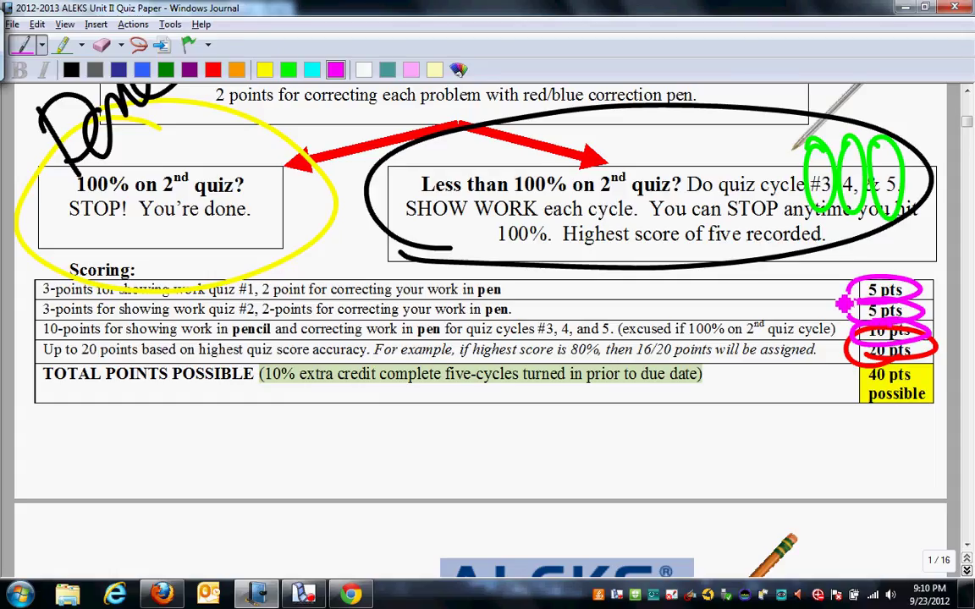
- In blue, write the '18/20 accurate' example, draw an arrow to 20 pts, and circle 40 pts possible
left_click(141, 69)
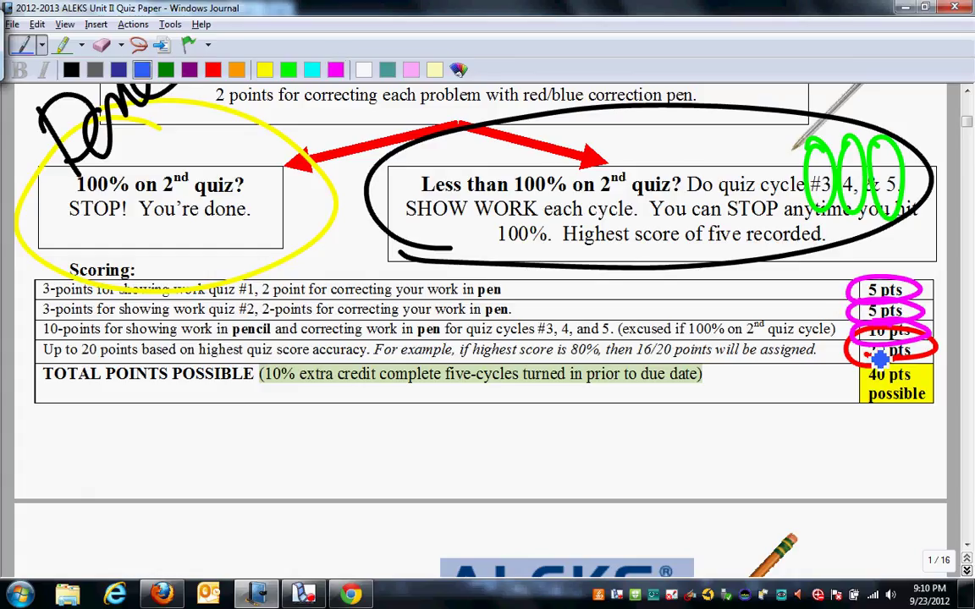
mouse_move(771, 365)
left_mouse_down()
mouse_move(780, 391)
mouse_move(800, 364)
left_mouse_up()
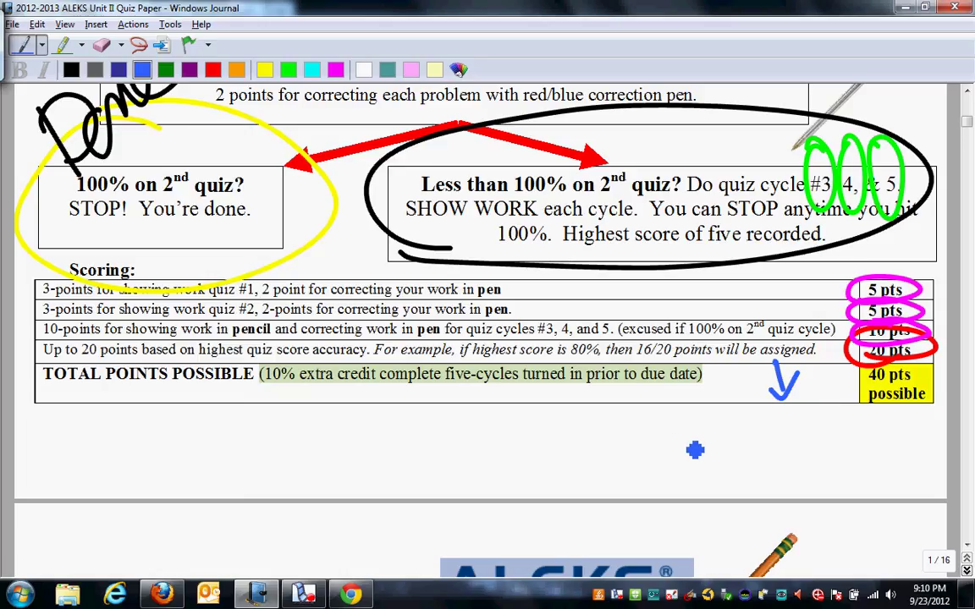
left_click_drag(772, 423, 771, 444)
left_click_drag(780, 423, 785, 428)
mouse_move(648, 441)
left_mouse_down()
mouse_move(652, 462)
mouse_move(706, 440)
left_mouse_up()
mouse_move(755, 464)
left_mouse_down()
mouse_move(797, 438)
mouse_move(817, 474)
left_mouse_up()
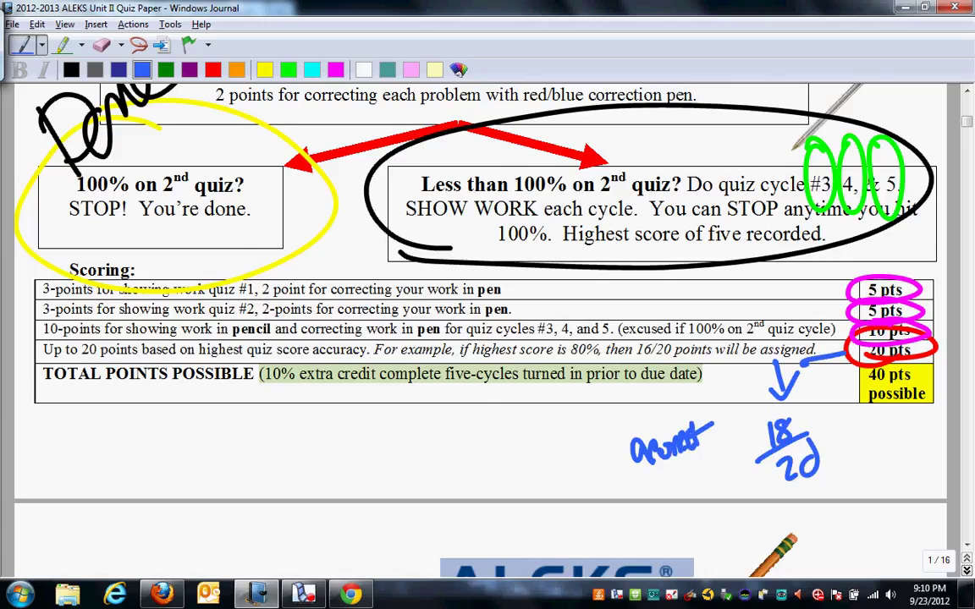
left_click_drag(800, 365, 859, 355)
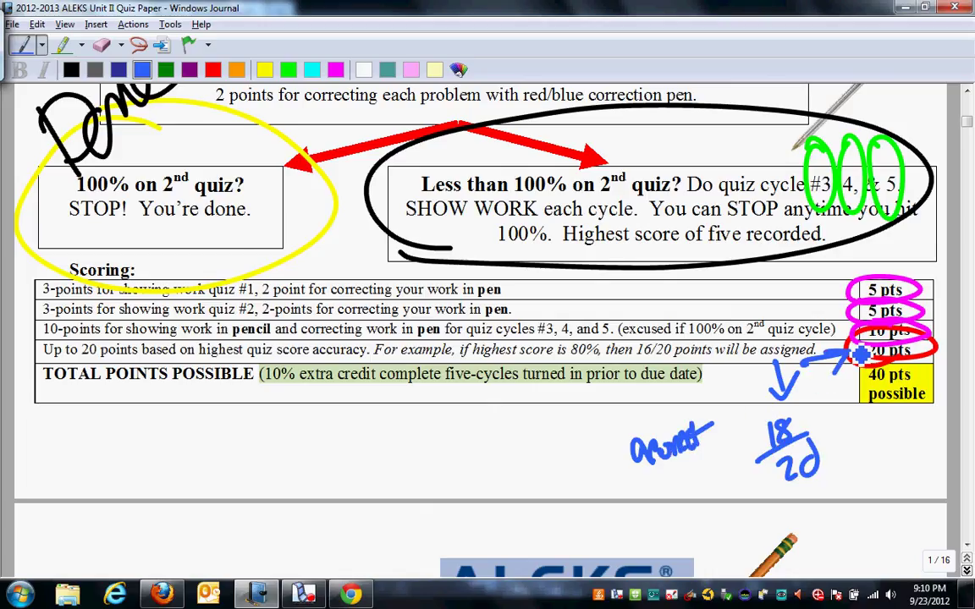
left_click_drag(853, 372, 858, 364)
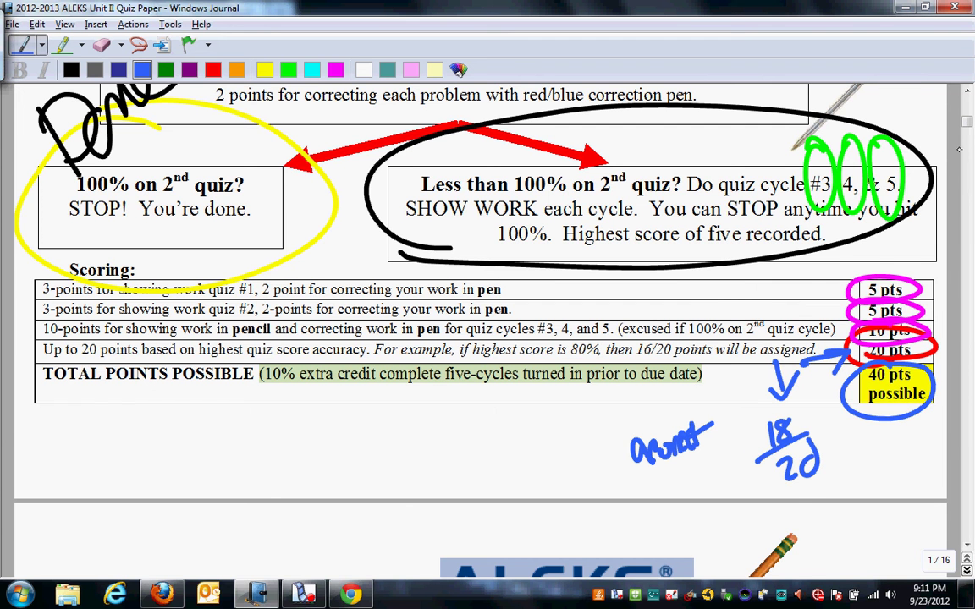
- Circle the 10/15 (A) and 10/16 (B) due dates at the top of page 1 in blue
scroll(866, 110, "up", 1)
scroll(871, 89, "up", 5)
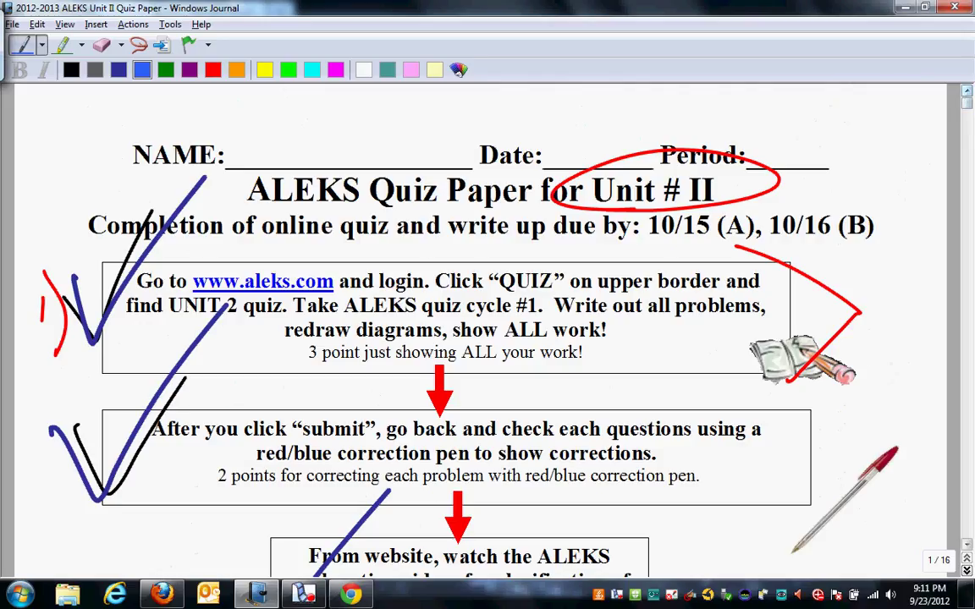
left_click_drag(664, 204, 677, 201)
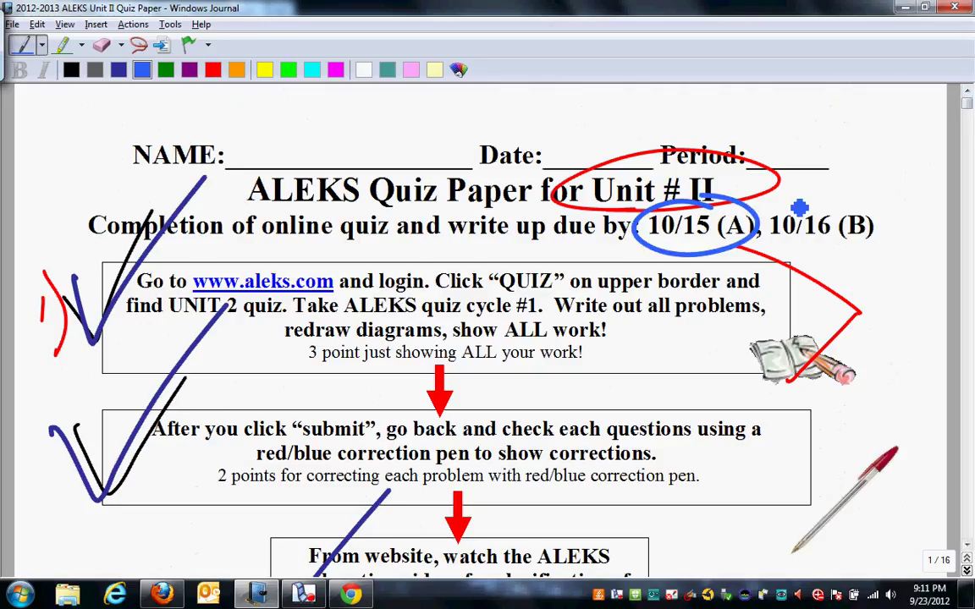
left_click_drag(791, 205, 793, 208)
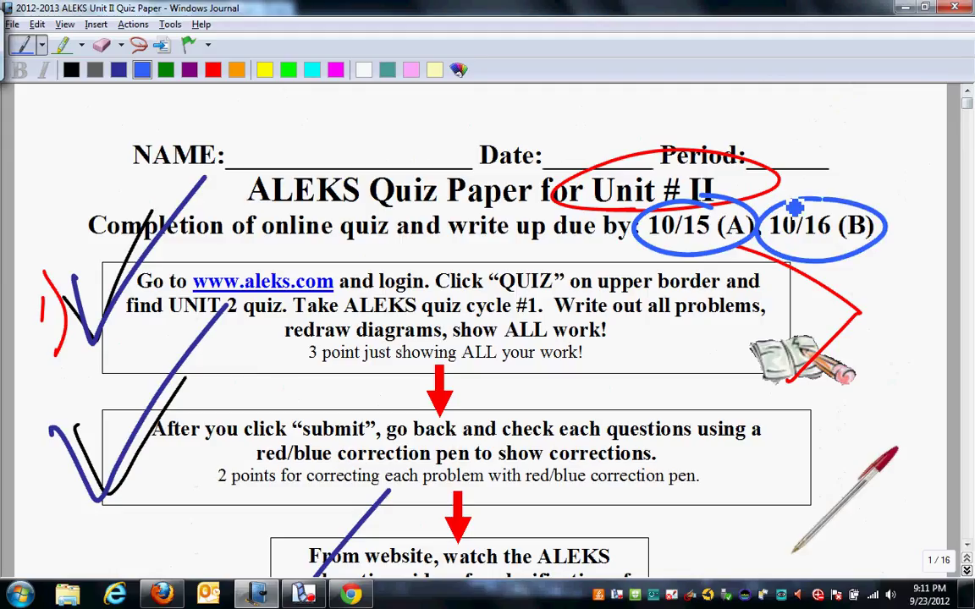